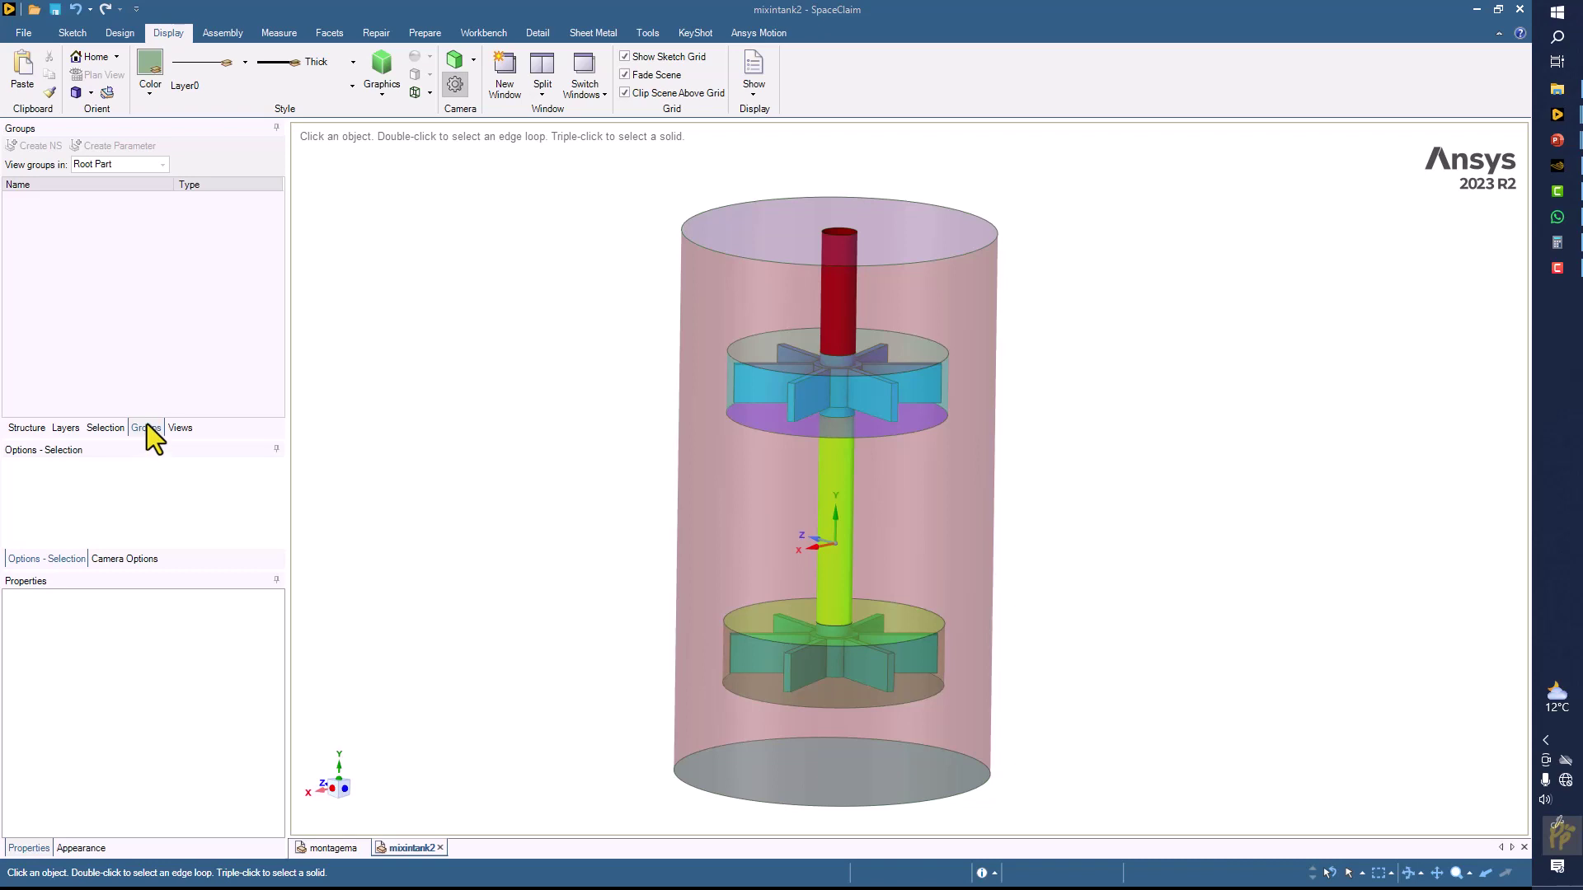
# - Make the tank's top face a named selection and name it Wall_top_Tank
pyautogui.click(764, 234)
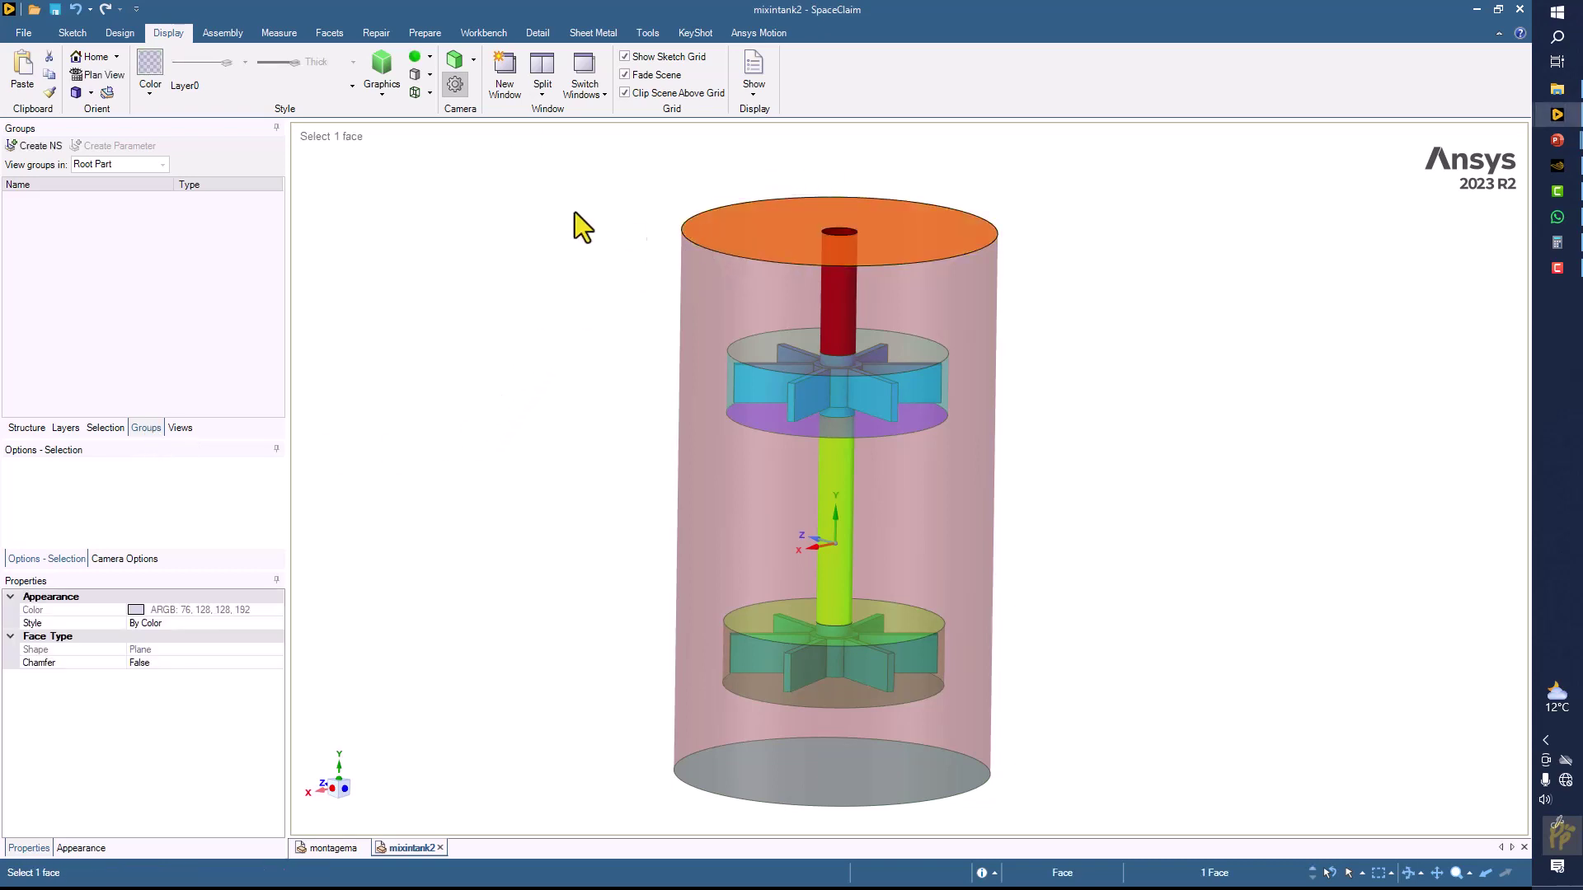
pyautogui.click(46, 147)
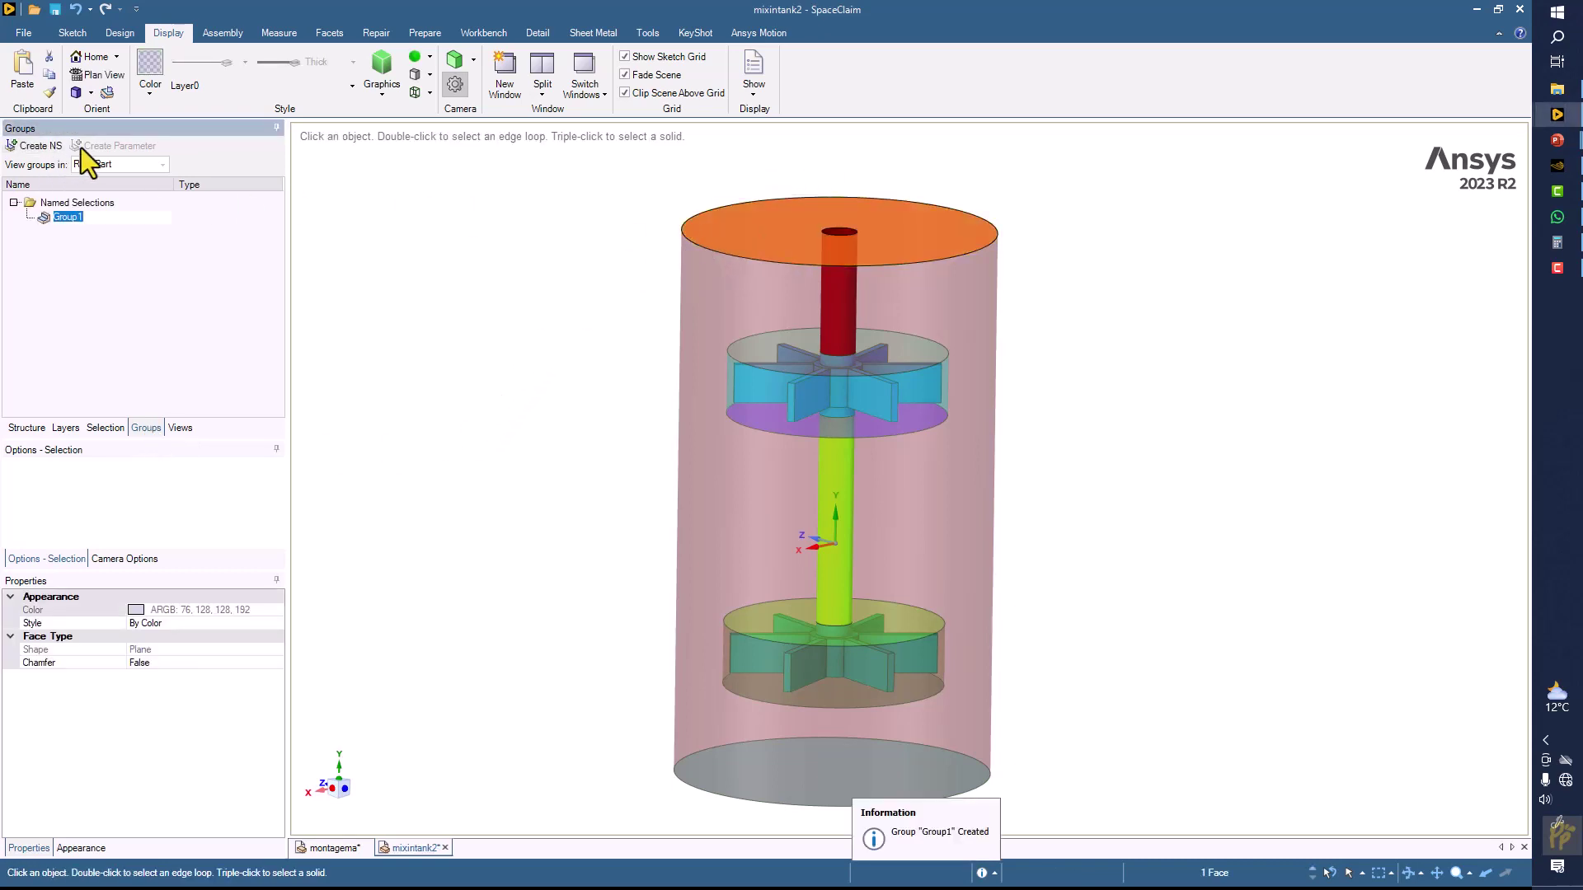
pyautogui.write('Wall')
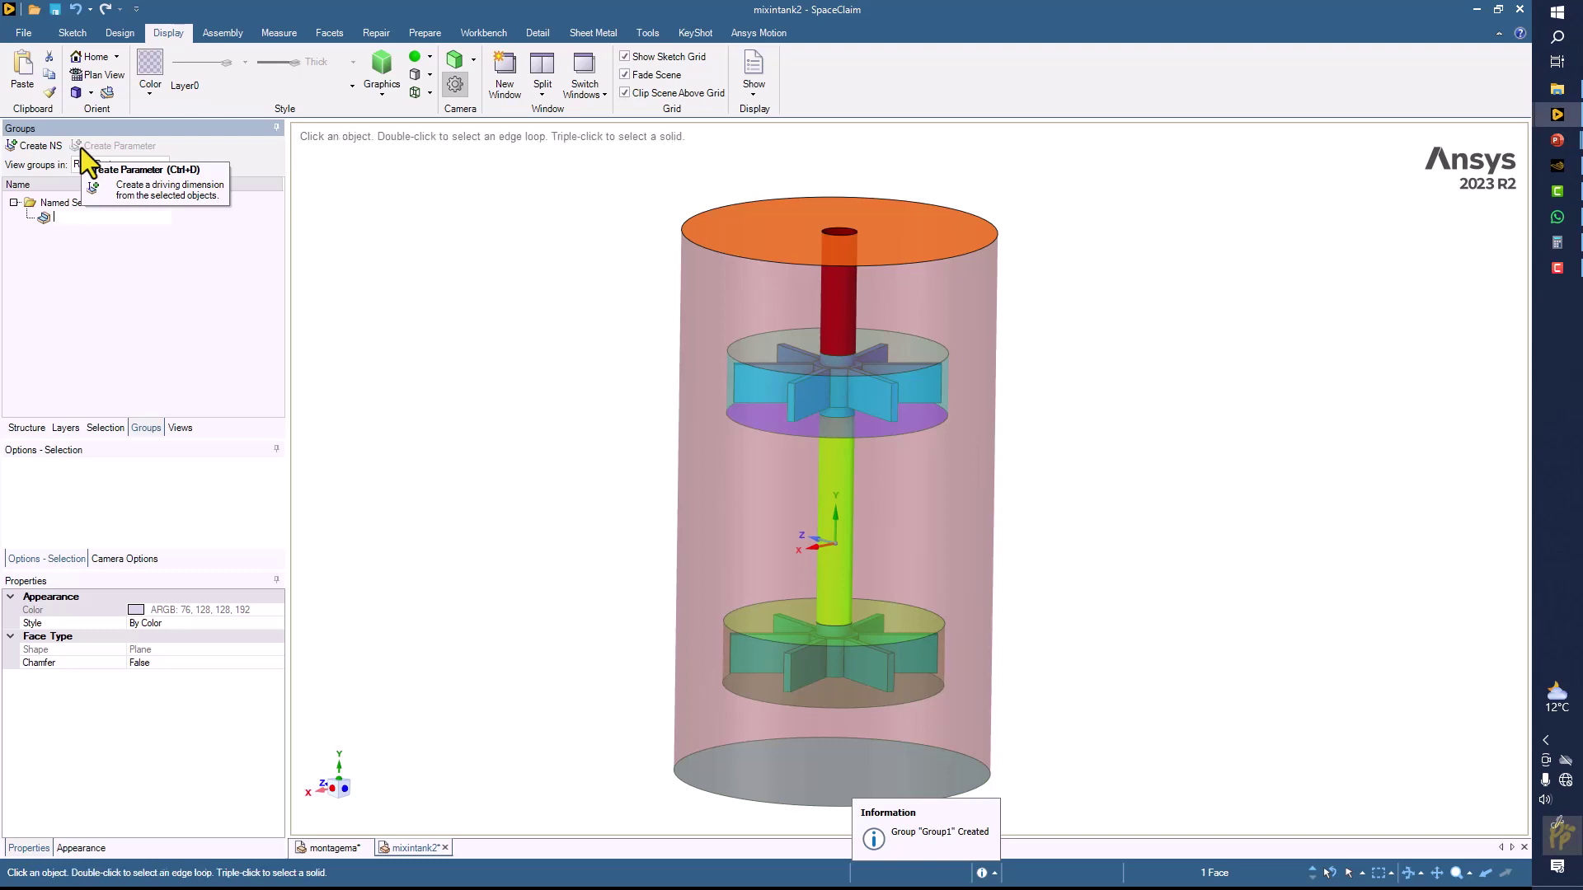
pyautogui.write('_top_Ta')
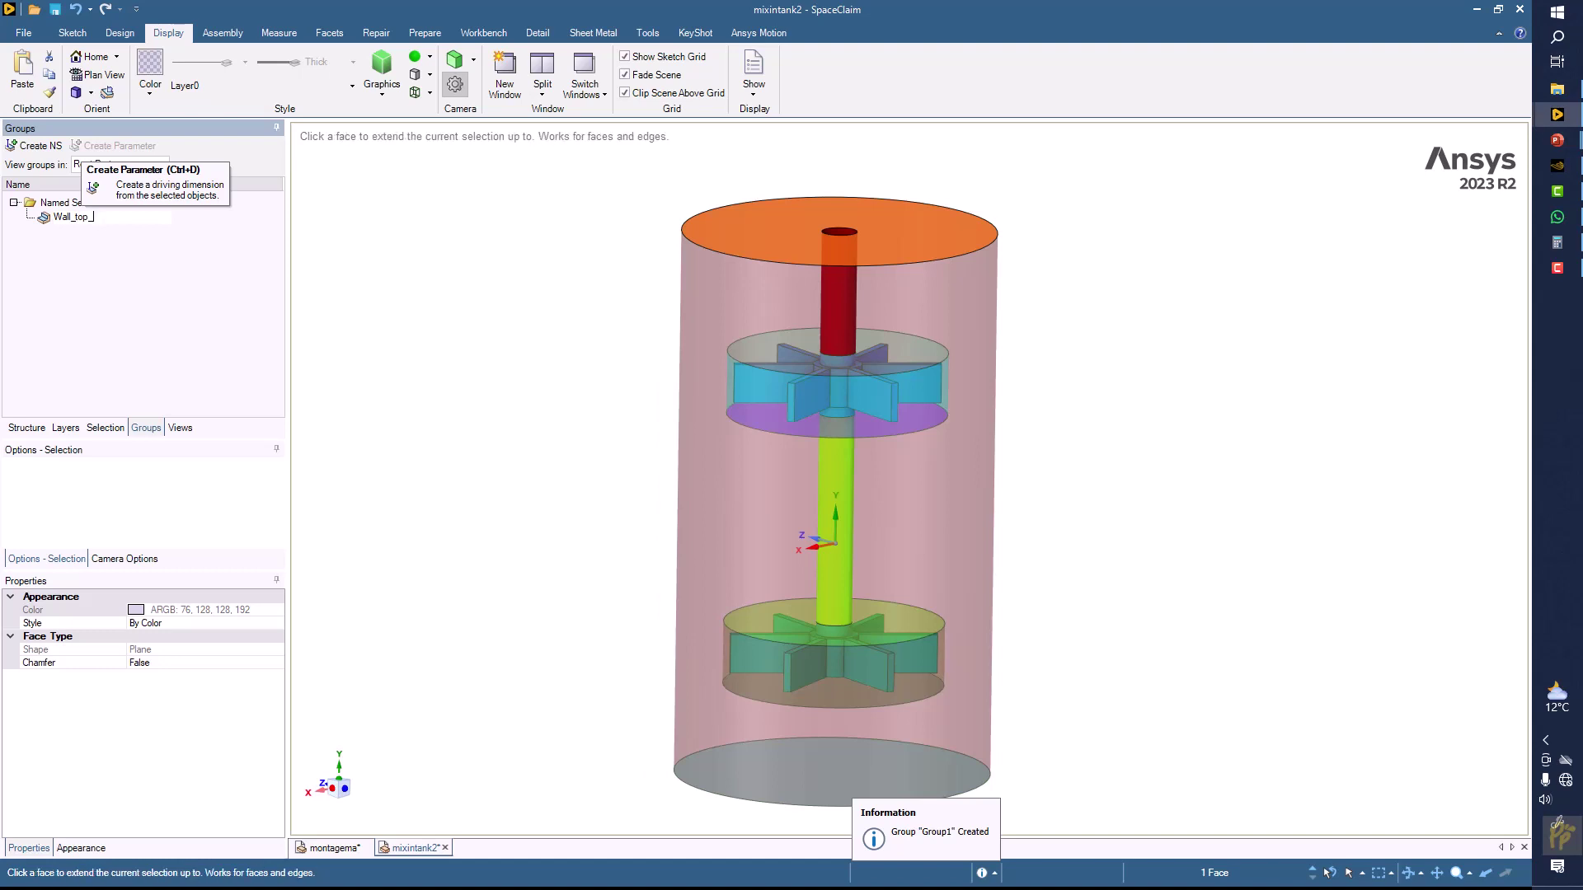
pyautogui.write('nk')
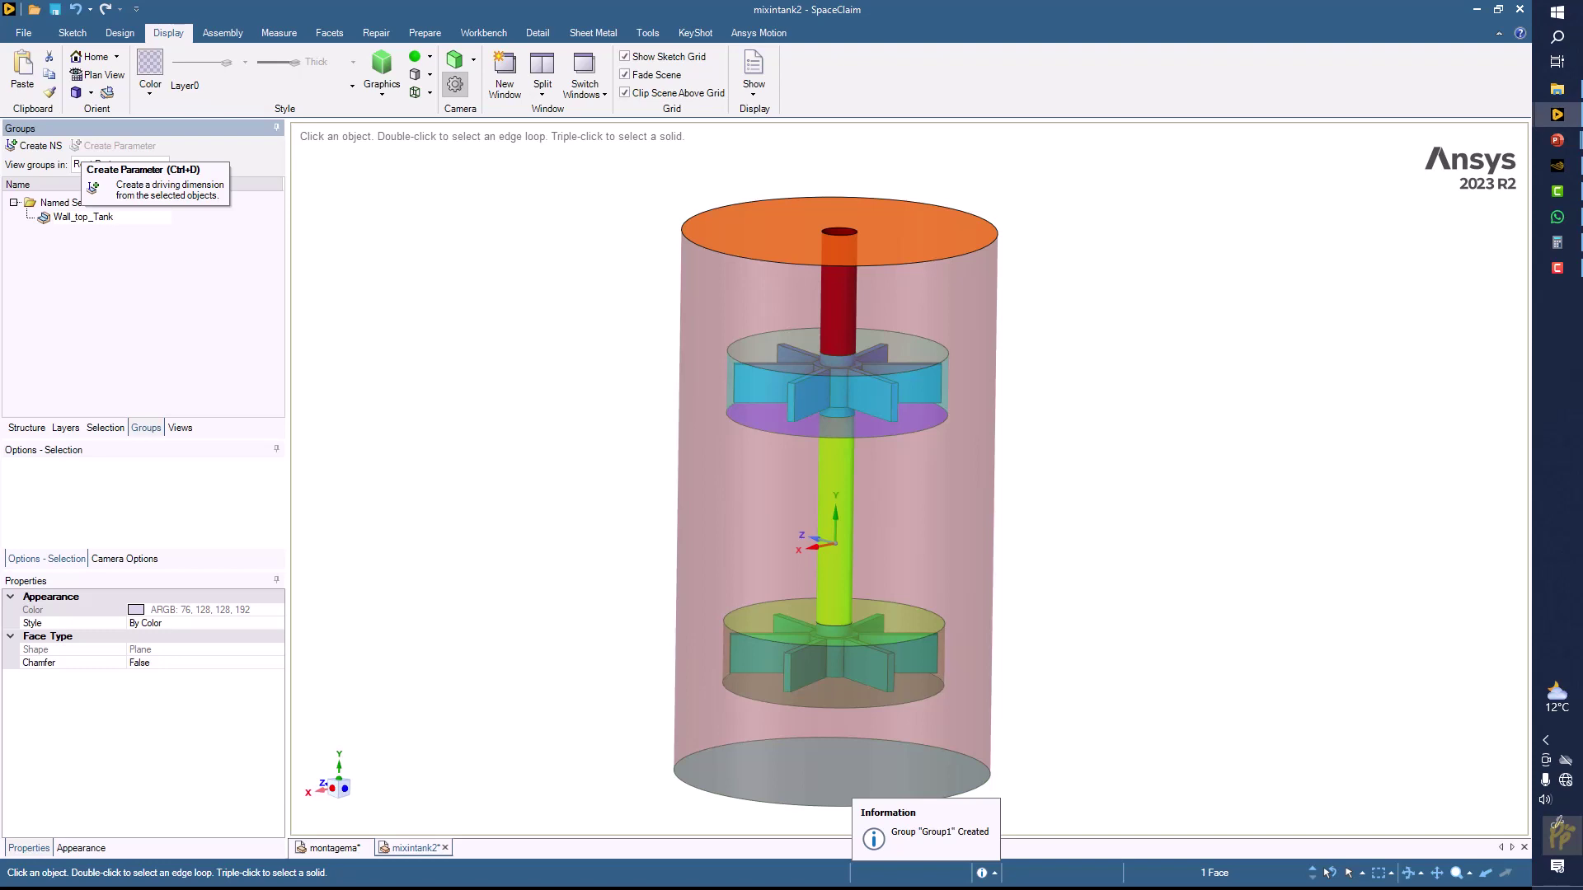
# - Group the tank's cylindrical side wall and bottom face as the named selection Wall_Tank
pyautogui.press('Return')
pyautogui.click(760, 352)
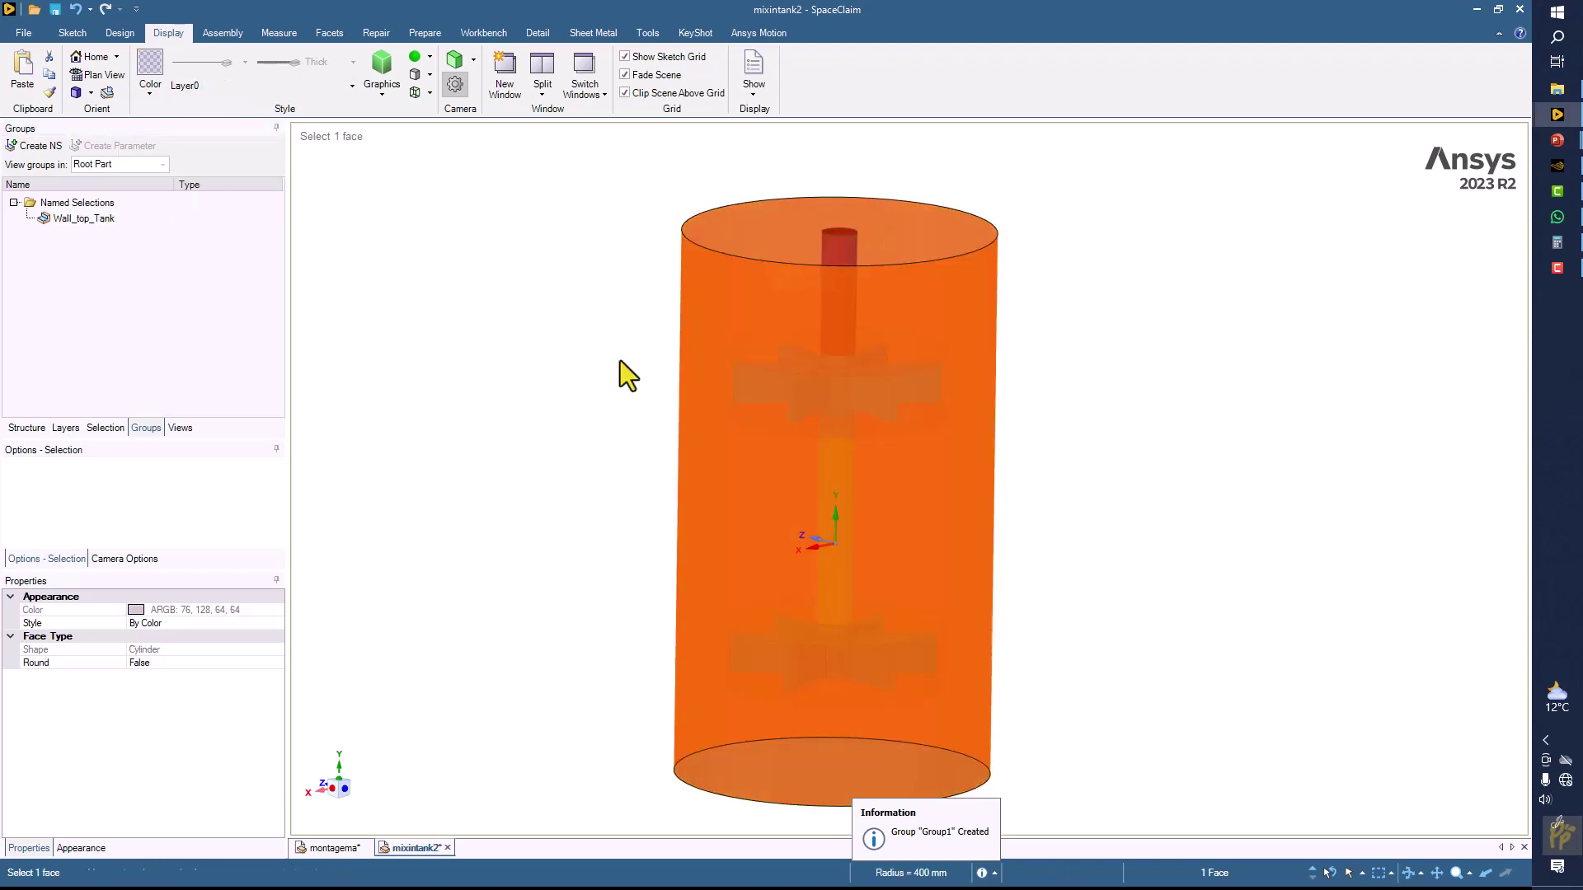
pyautogui.moveTo(614, 237); pyautogui.dragTo(707, 717, button='middle')
pyautogui.keyDown('ctrl'); pyautogui.click(707, 717); pyautogui.keyUp('ctrl')
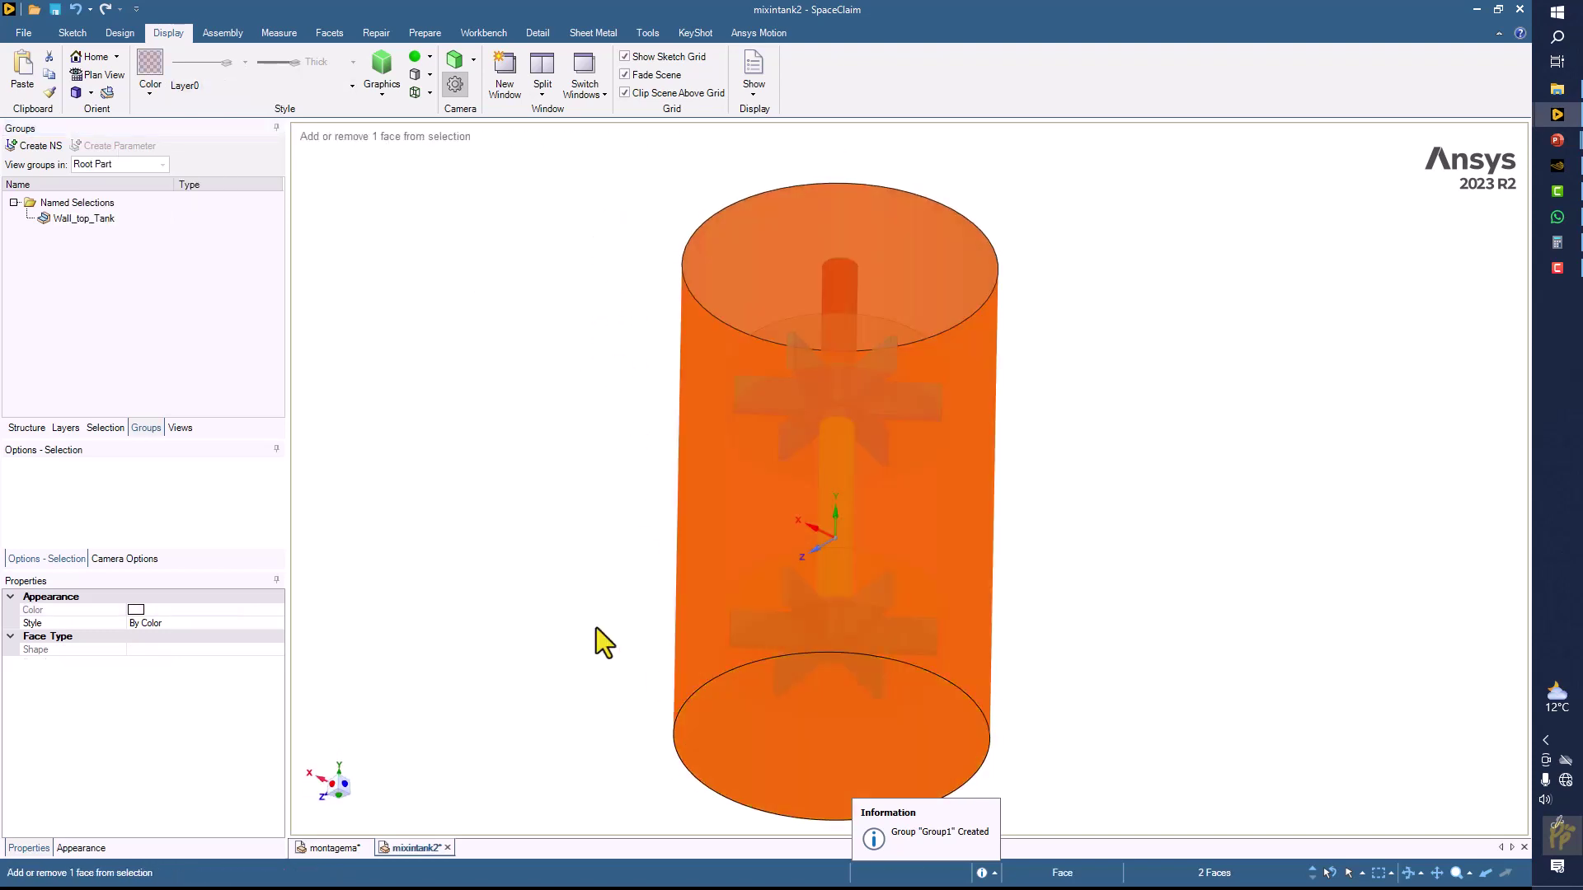
pyautogui.click(33, 145)
pyautogui.write('Wall')
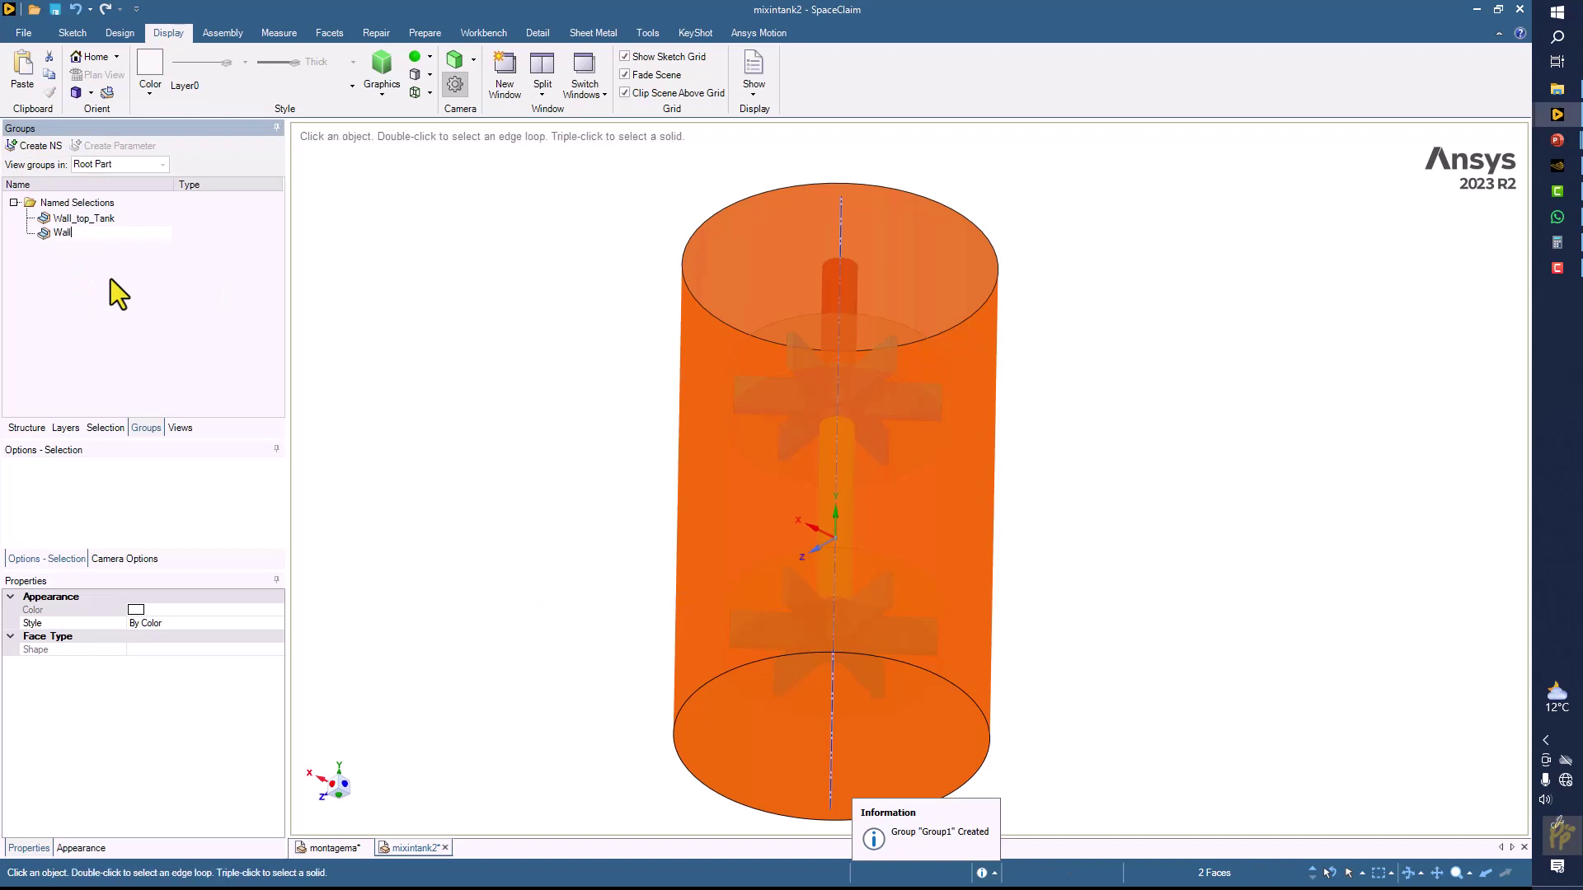
pyautogui.write('_Tank')
# - Hide the Wall_top_Tank and Wall_Tank groups to expose the impellers
pyautogui.moveTo(302, 262); pyautogui.dragTo(498, 424, button='middle')
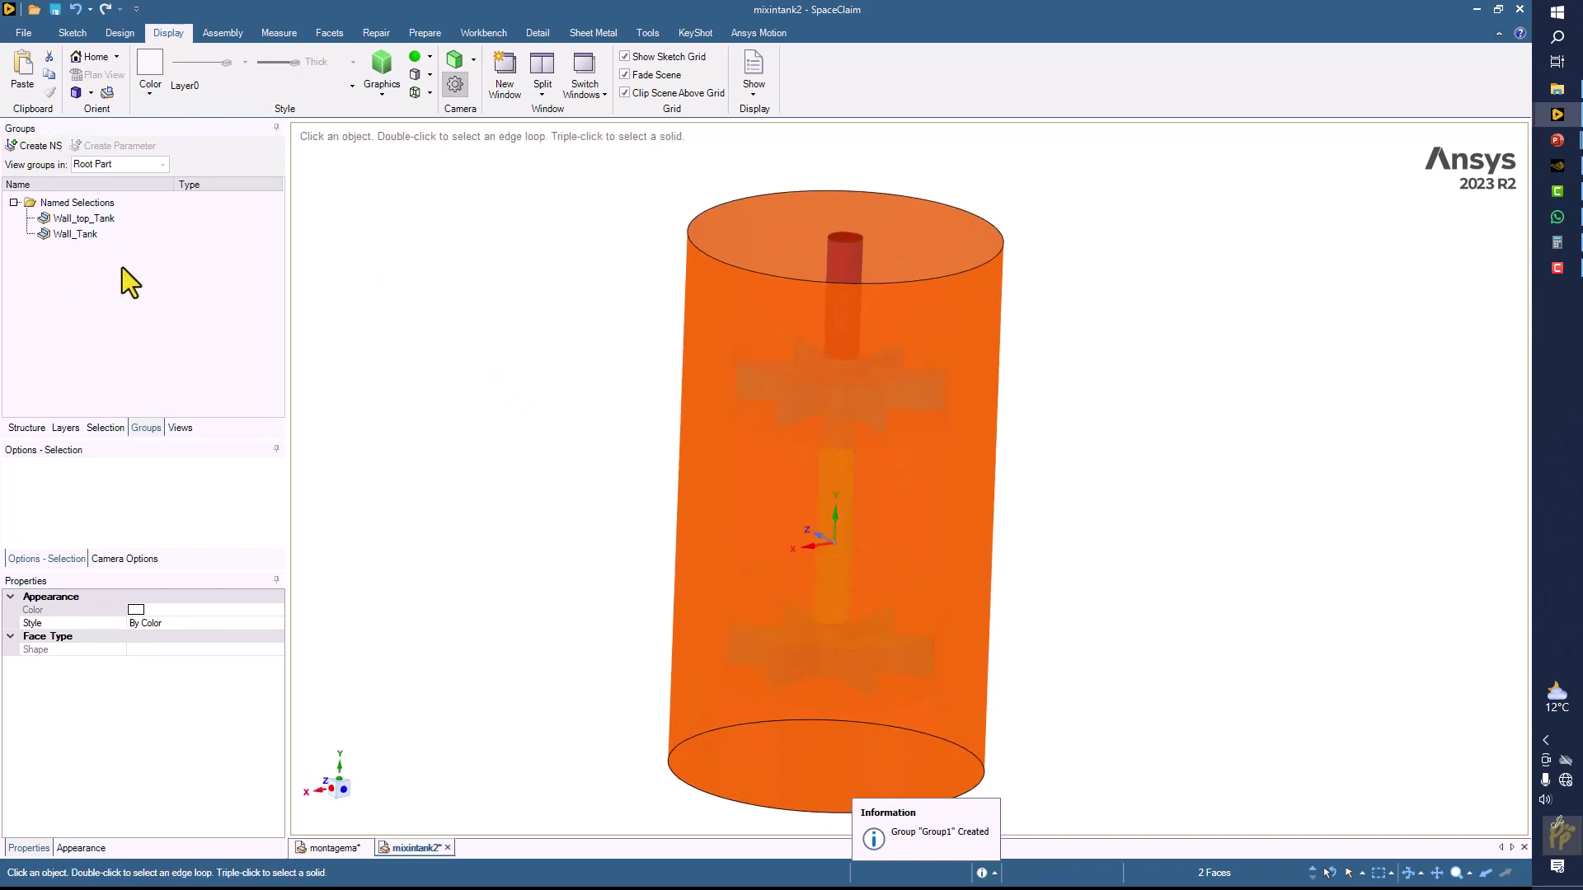
pyautogui.keyDown('ctrl'); pyautogui.click(69, 235); pyautogui.keyUp('ctrl')
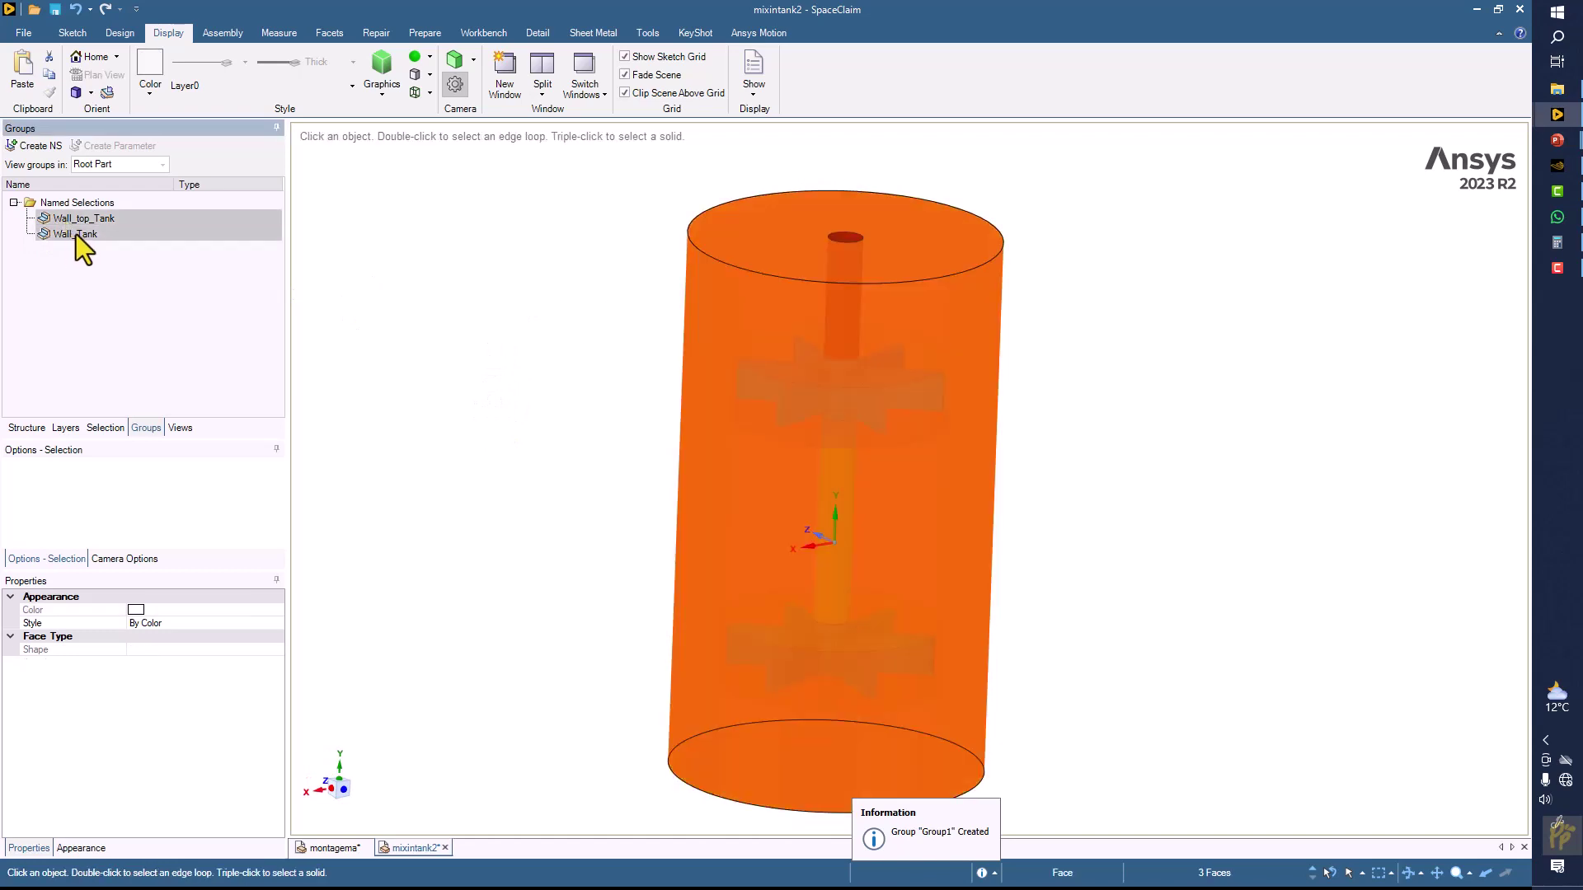
pyautogui.rightClick(76, 235)
pyautogui.click(135, 363)
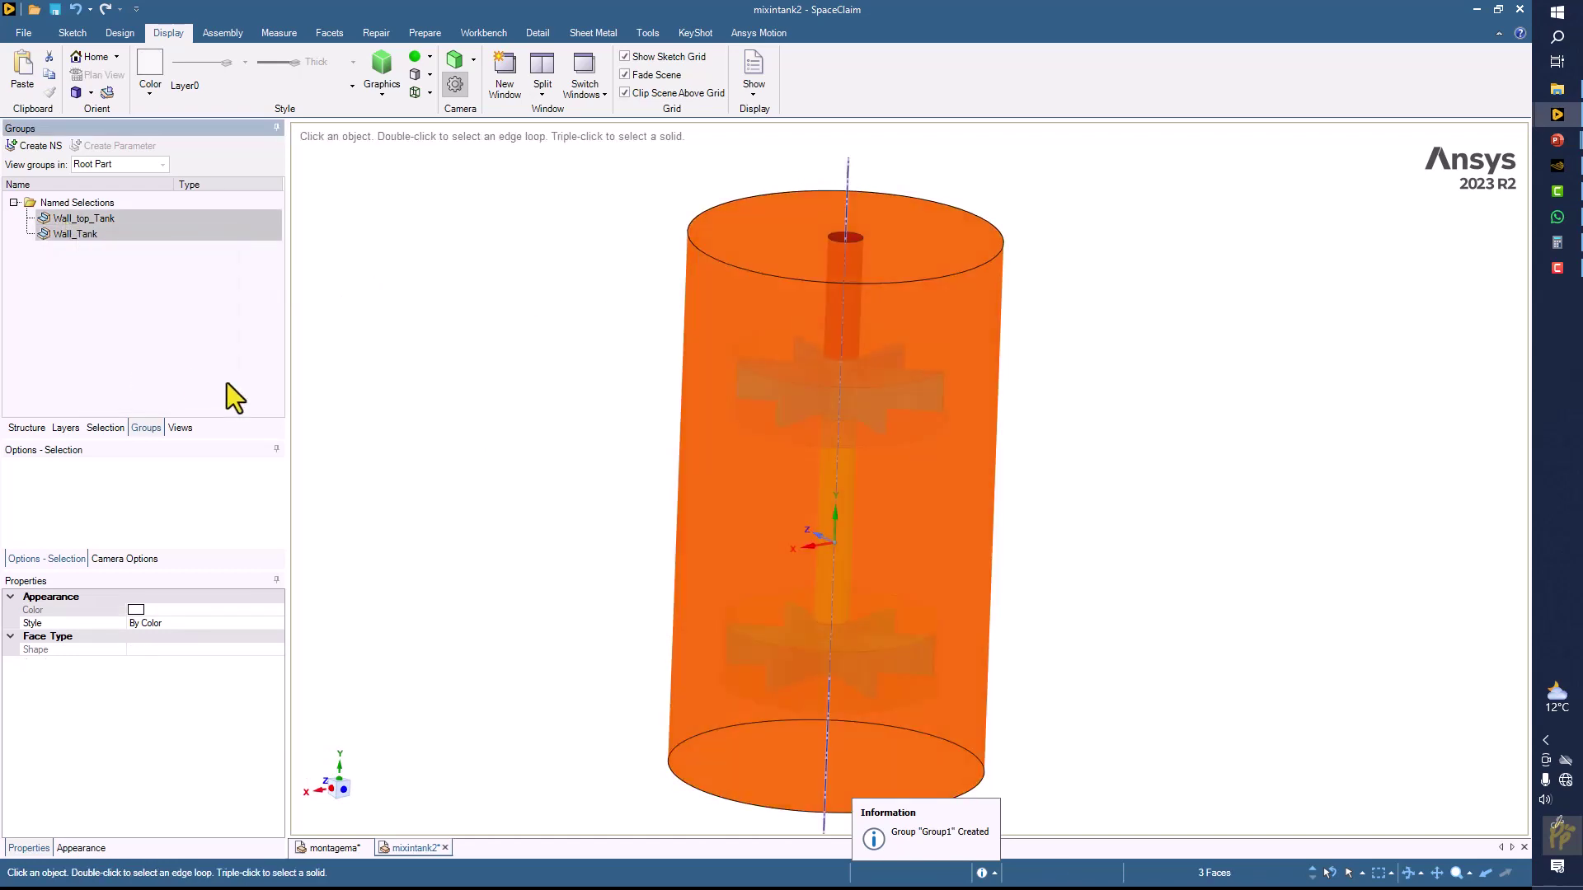
# - Name the upper red shaft's face Wall_Shaft1_Tank and copy that name for reuse
pyautogui.moveTo(522, 427); pyautogui.dragTo(513, 399, button='middle')
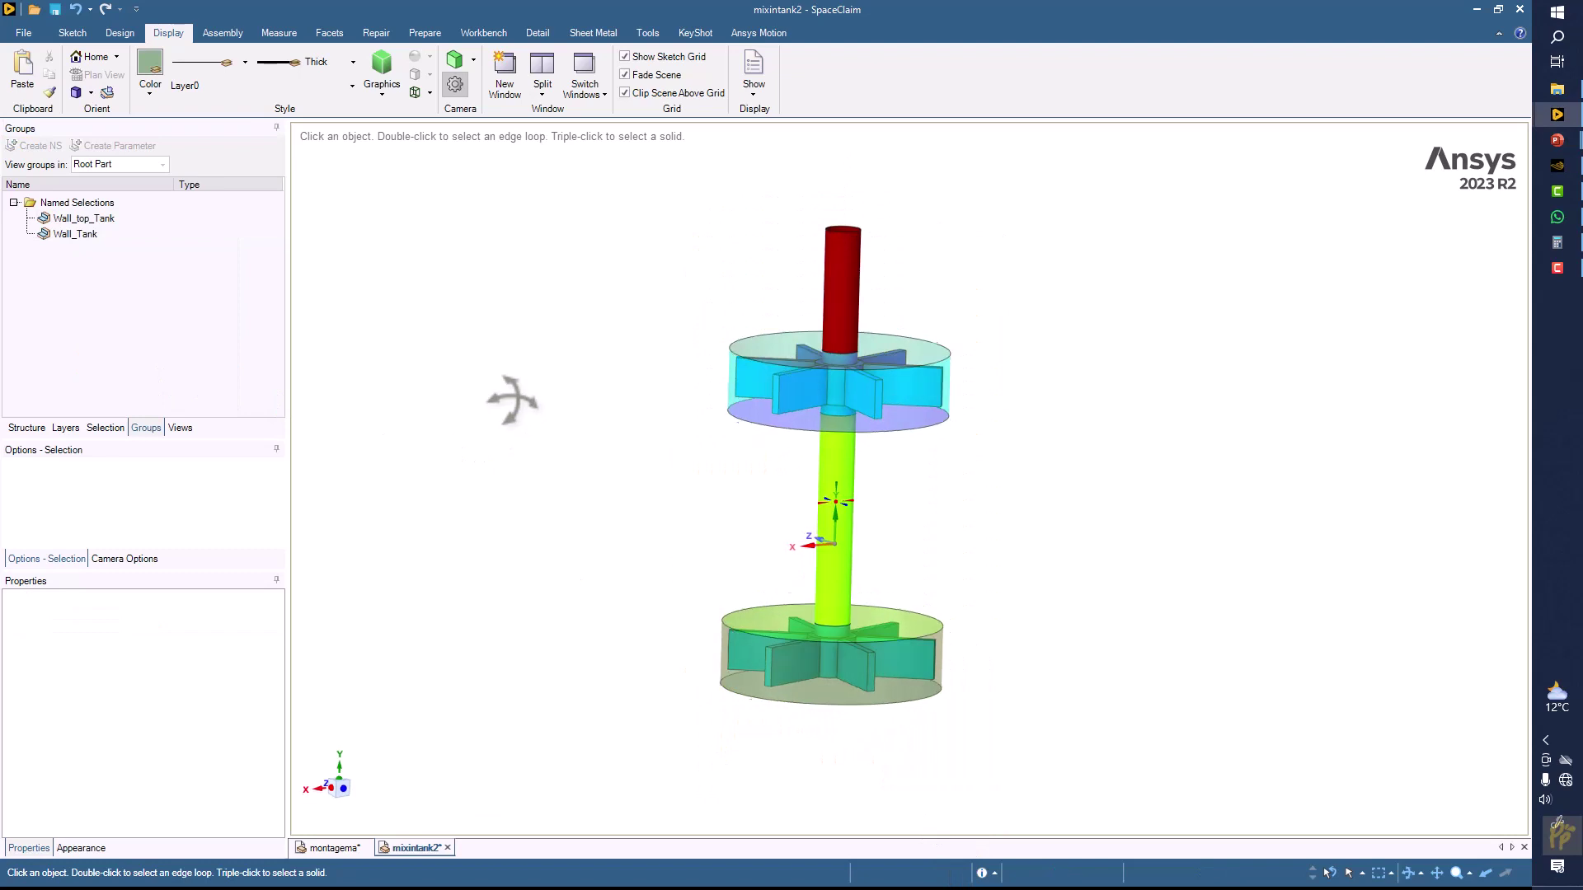
pyautogui.scroll(3, 640, 392)
pyautogui.keyDown('ctrl'); pyautogui.moveTo(640, 393); pyautogui.dragTo(600, 304, button='middle'); pyautogui.keyUp('ctrl')
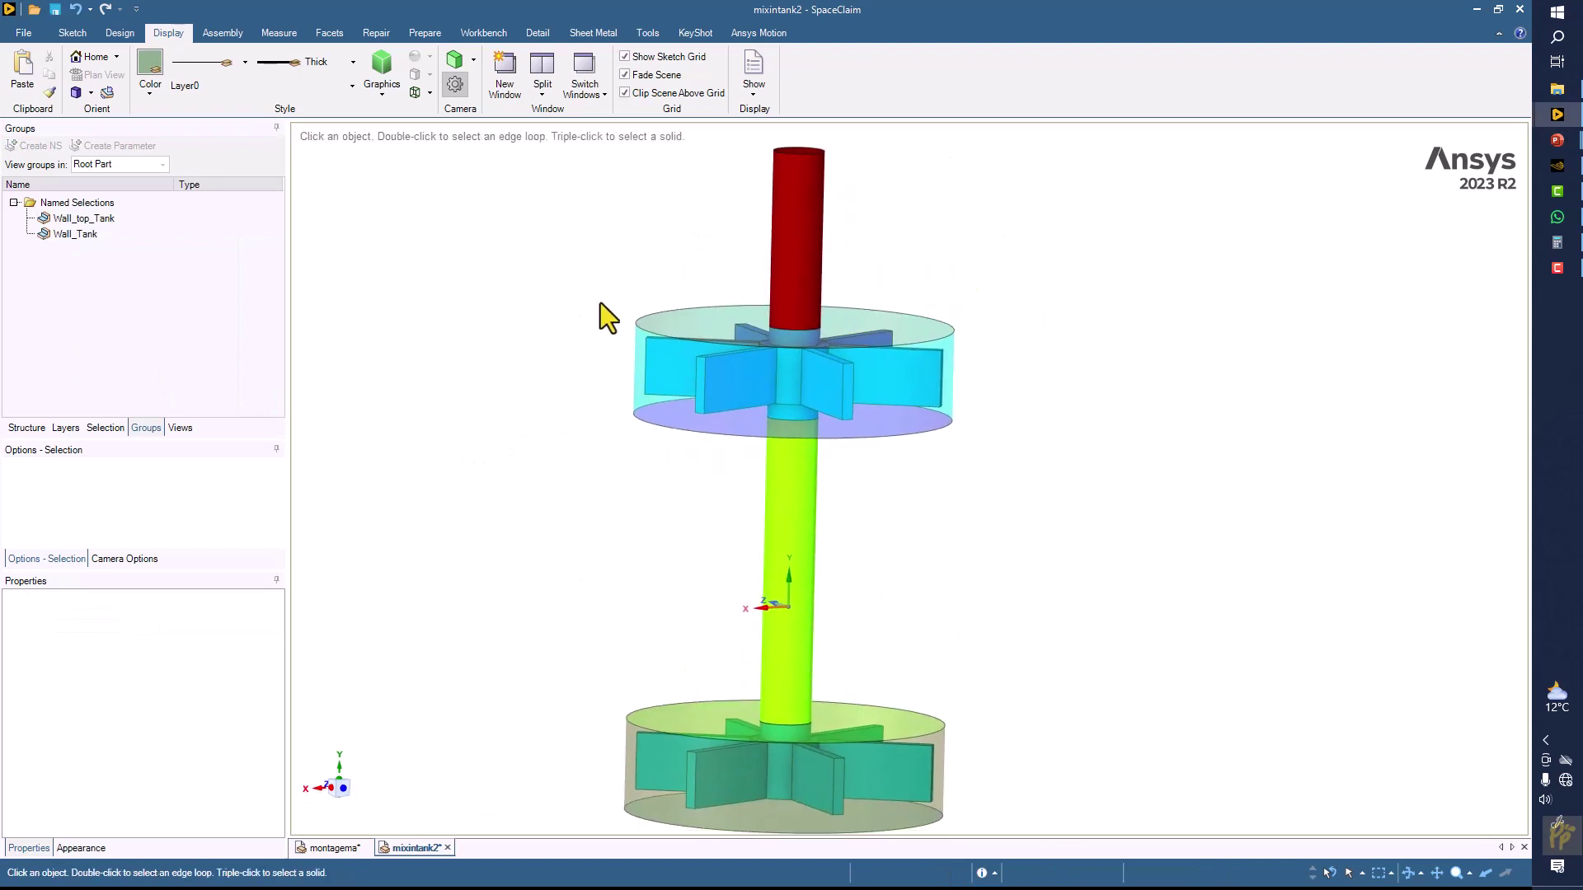
pyautogui.click(788, 226)
pyautogui.click(44, 152)
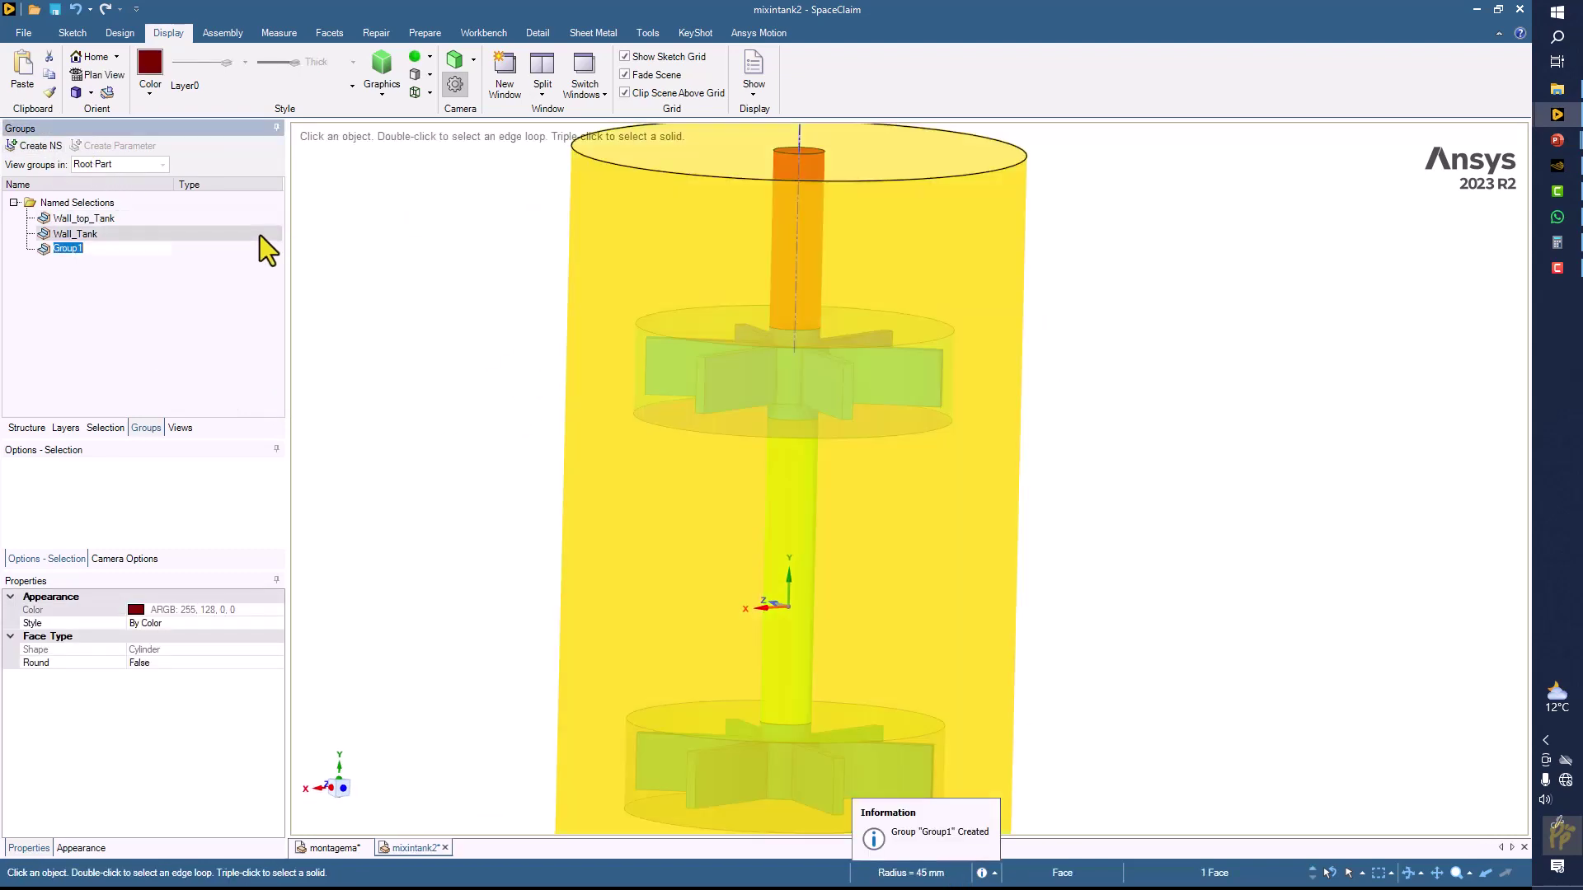
pyautogui.write('Shaft')
pyautogui.write('1_')
pyautogui.write('Tank')
pyautogui.write('Wall')
pyautogui.write('_')
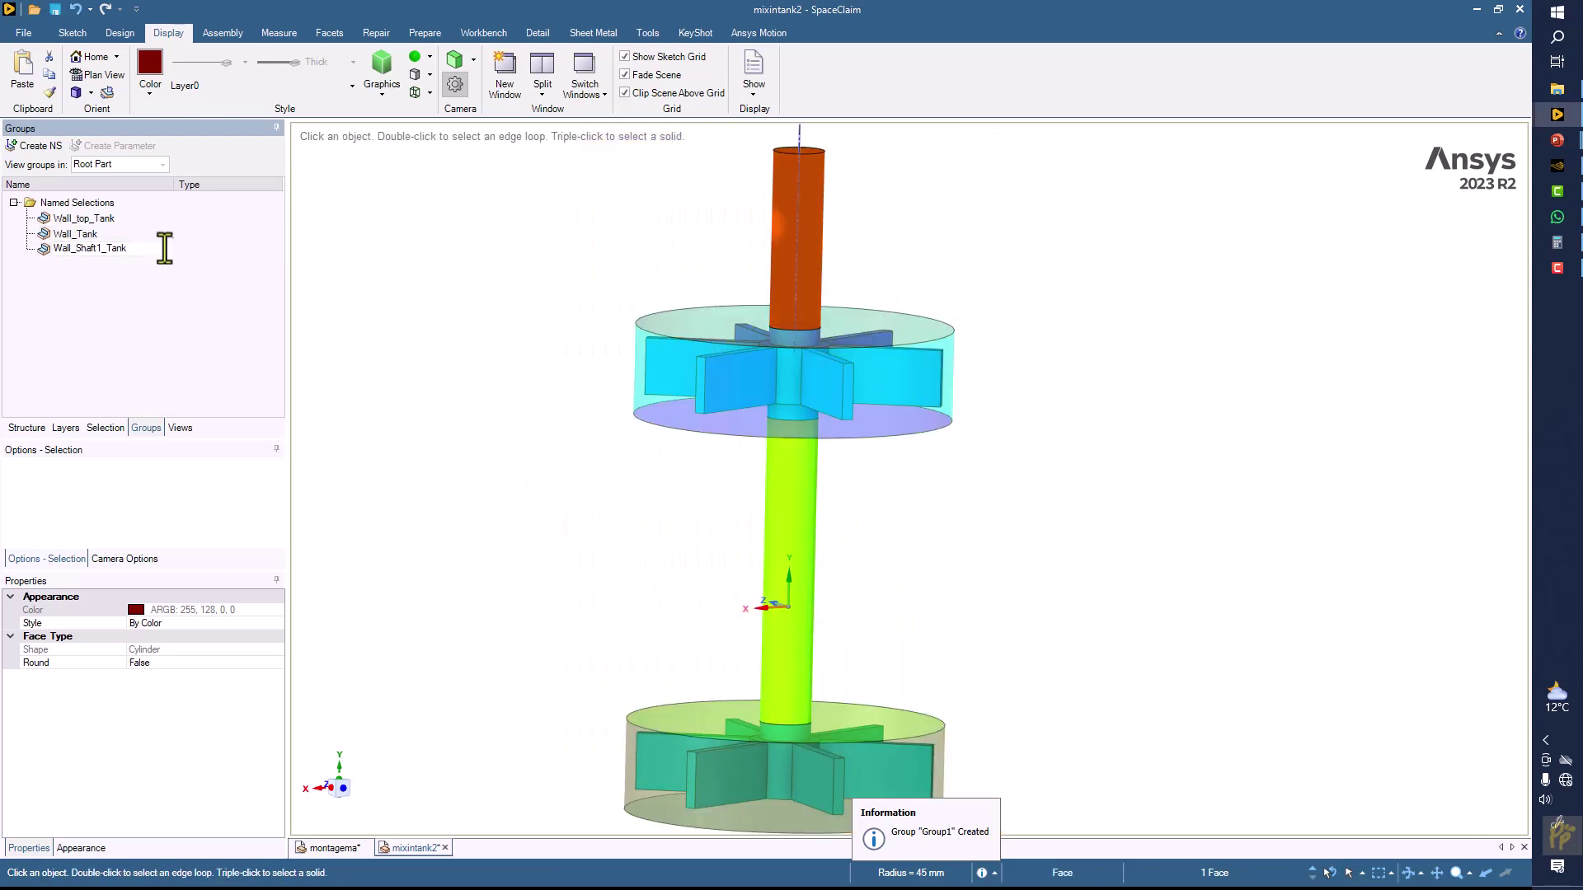
pyautogui.moveTo(131, 247); pyautogui.dragTo(57, 248)
pyautogui.rightClick(57, 247)
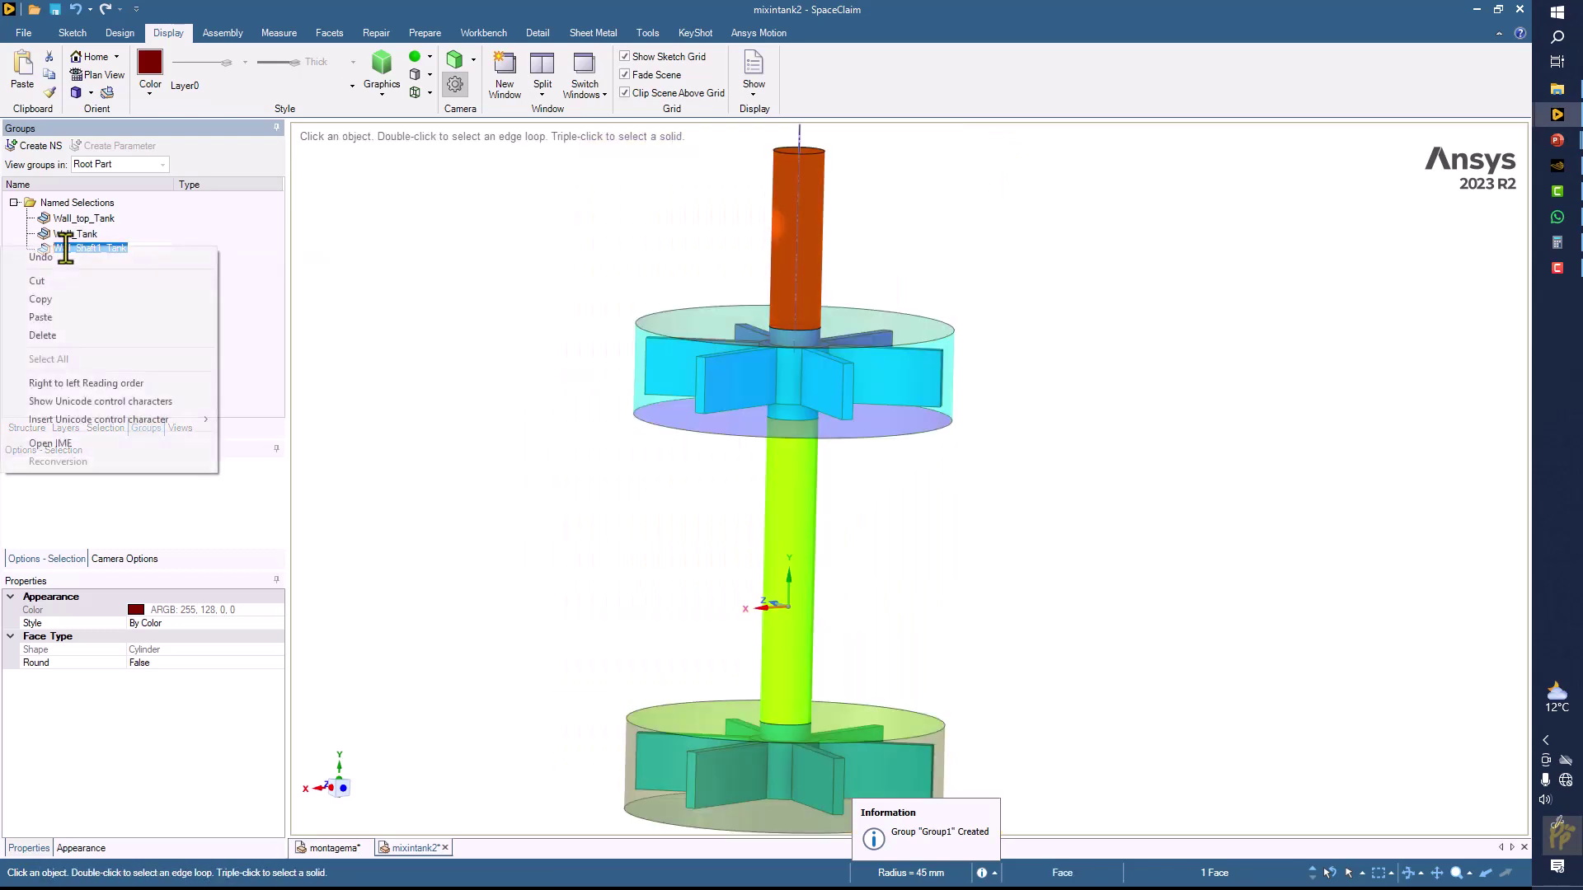
pyautogui.click(67, 310)
pyautogui.click(453, 398)
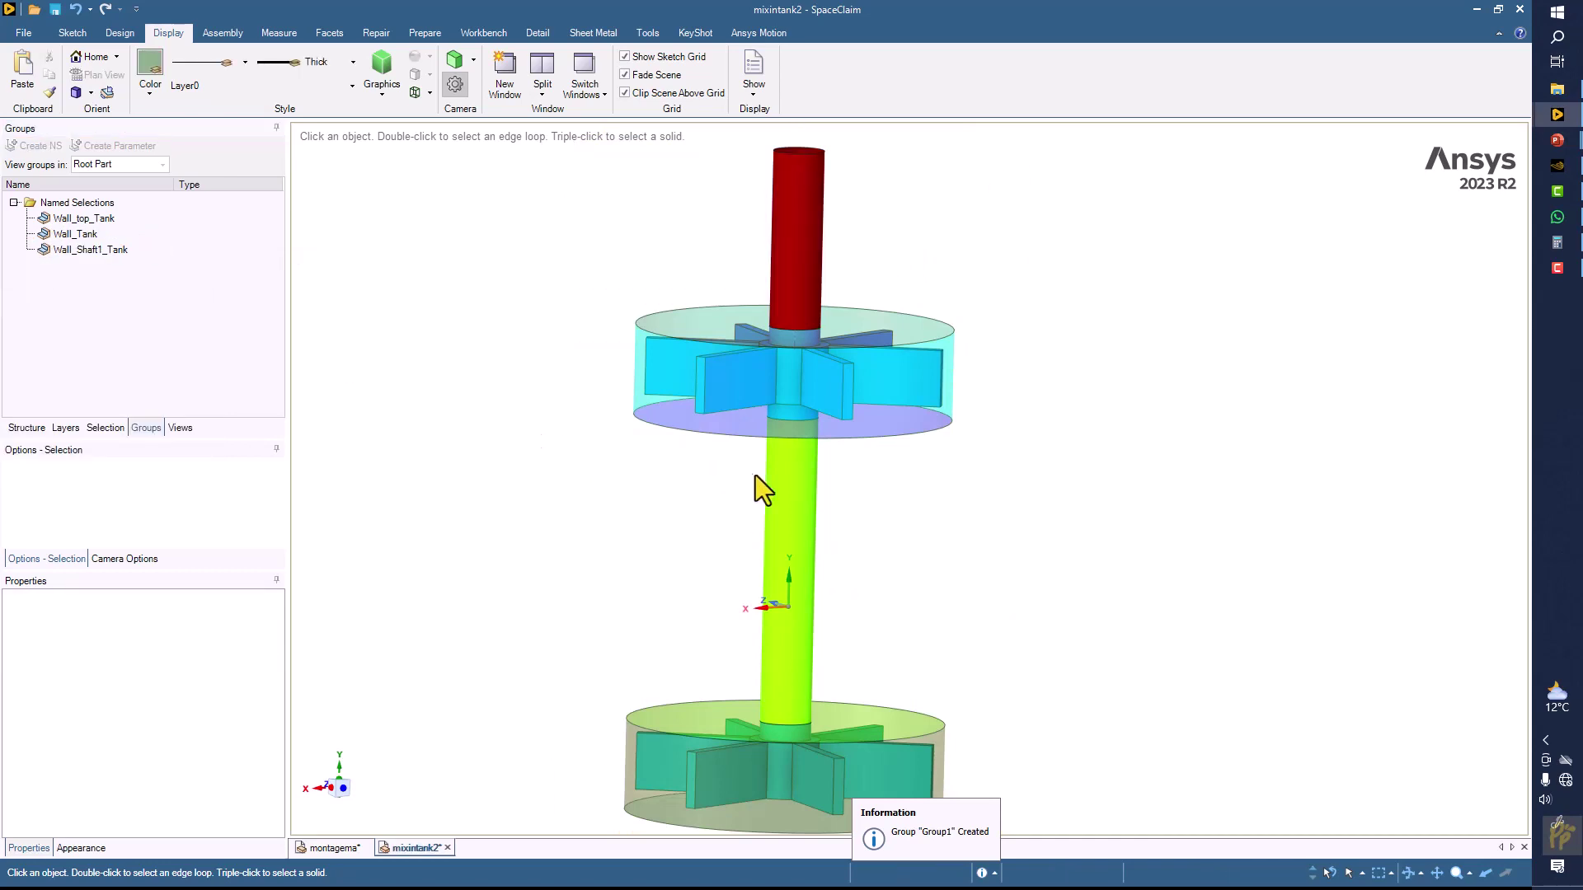
# - Save the lower green shaft's face as Wall_Shaft2_Tank, reusing the copied name with 2
pyautogui.click(783, 484)
pyautogui.click(28, 145)
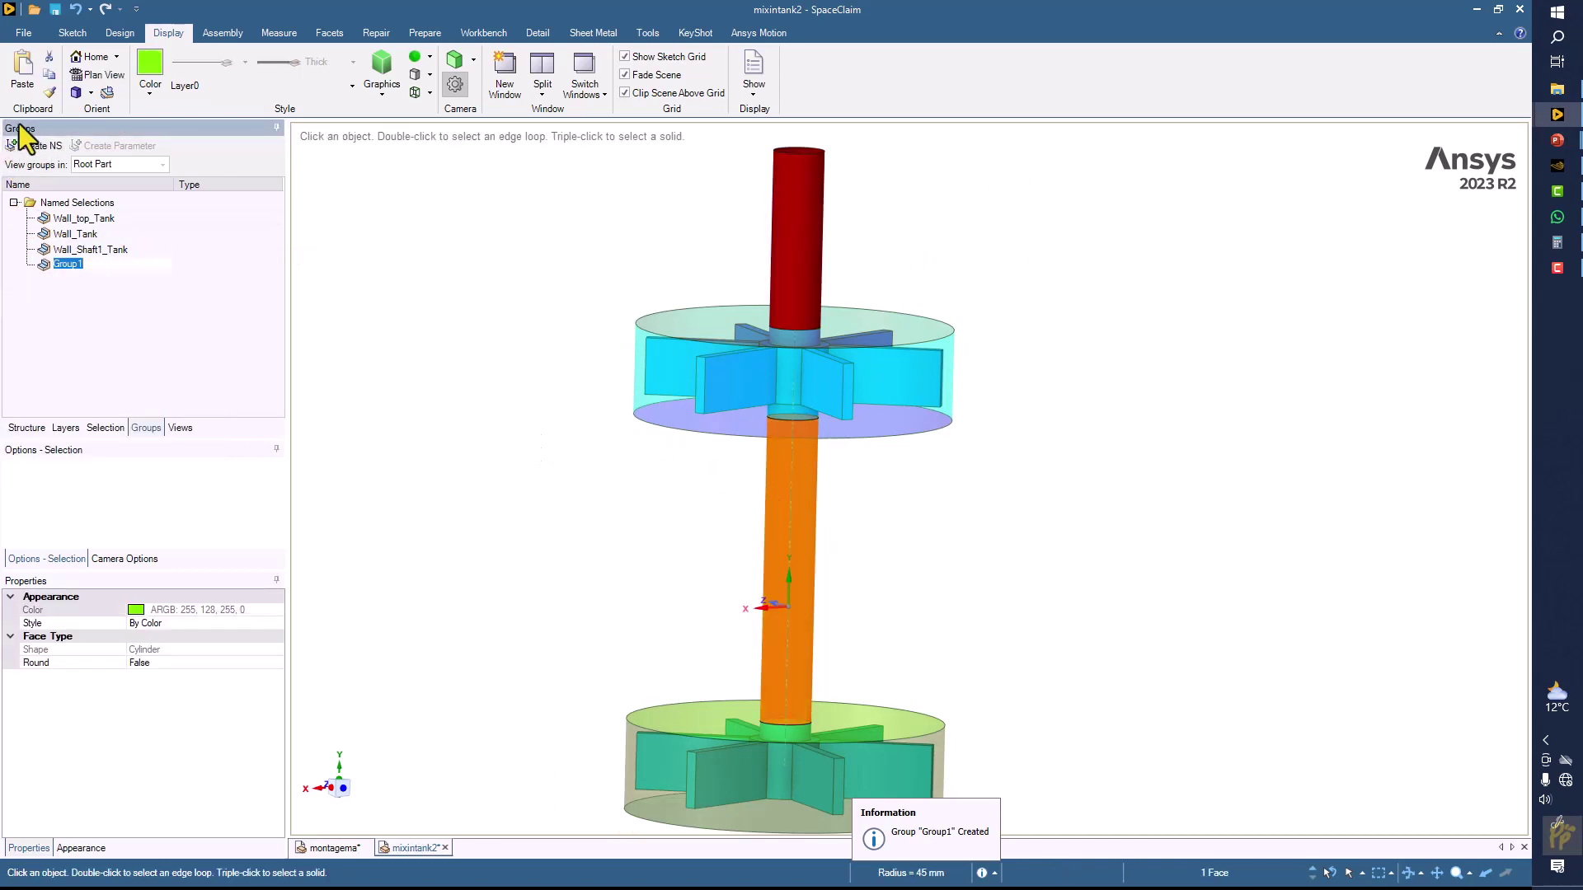
pyautogui.rightClick(62, 264)
pyautogui.click(38, 333)
pyautogui.click(97, 264)
pyautogui.write('2')
pyautogui.press('Delete')
pyautogui.press('Return')
pyautogui.click(398, 343)
# - Hide both the Wall_Shaft1_Tank and Wall_Shaft2_Tank groups
pyautogui.click(92, 249)
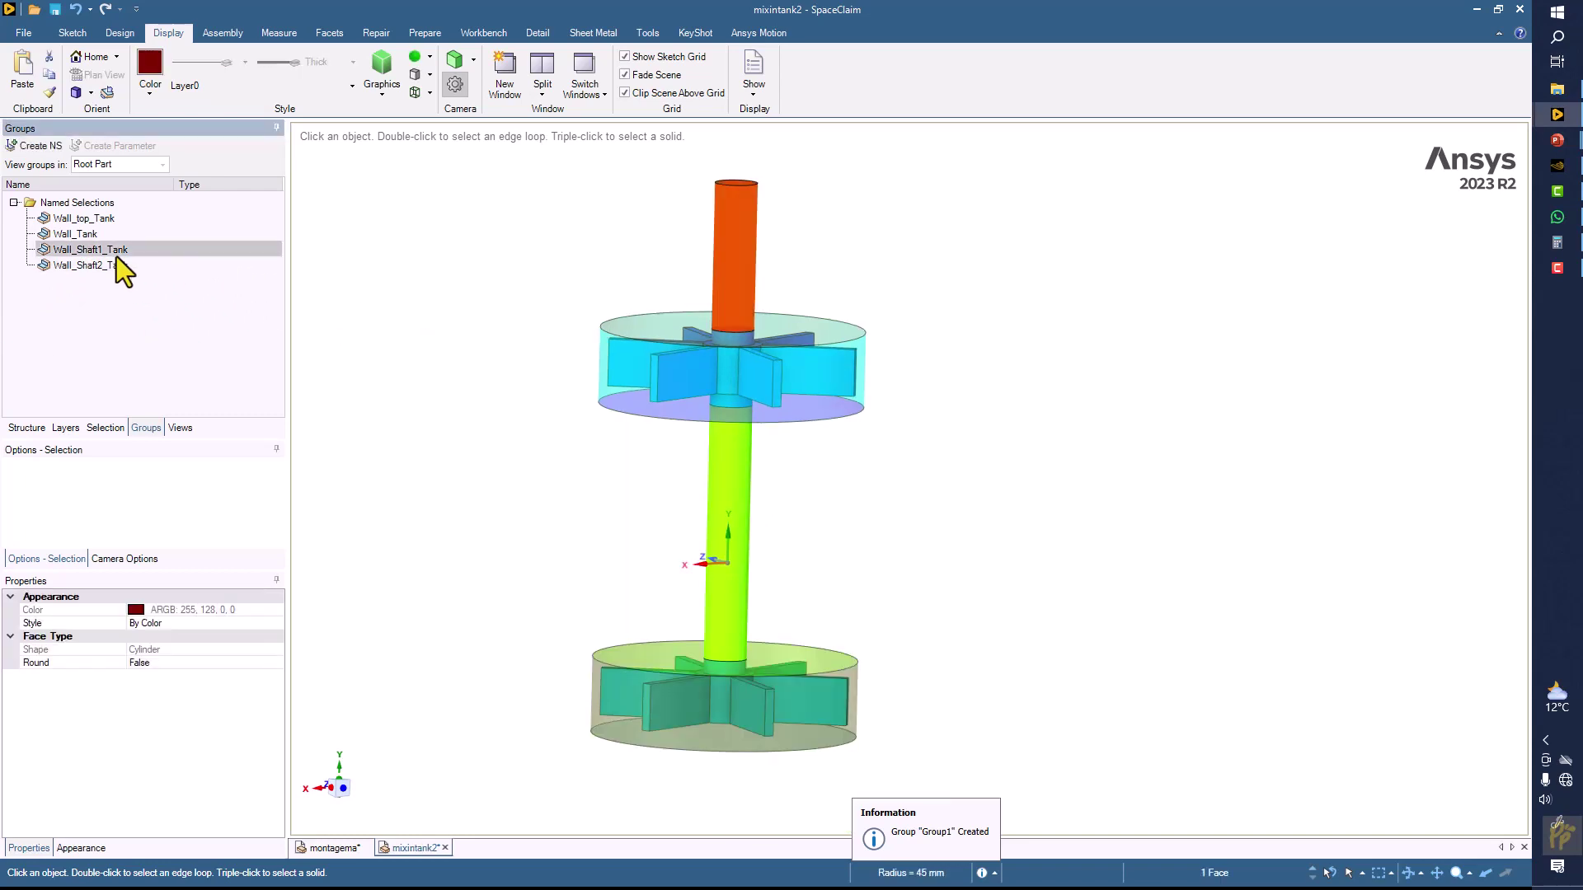
pyautogui.keyDown('ctrl'); pyautogui.click(105, 266); pyautogui.keyUp('ctrl')
pyautogui.rightClick(106, 270)
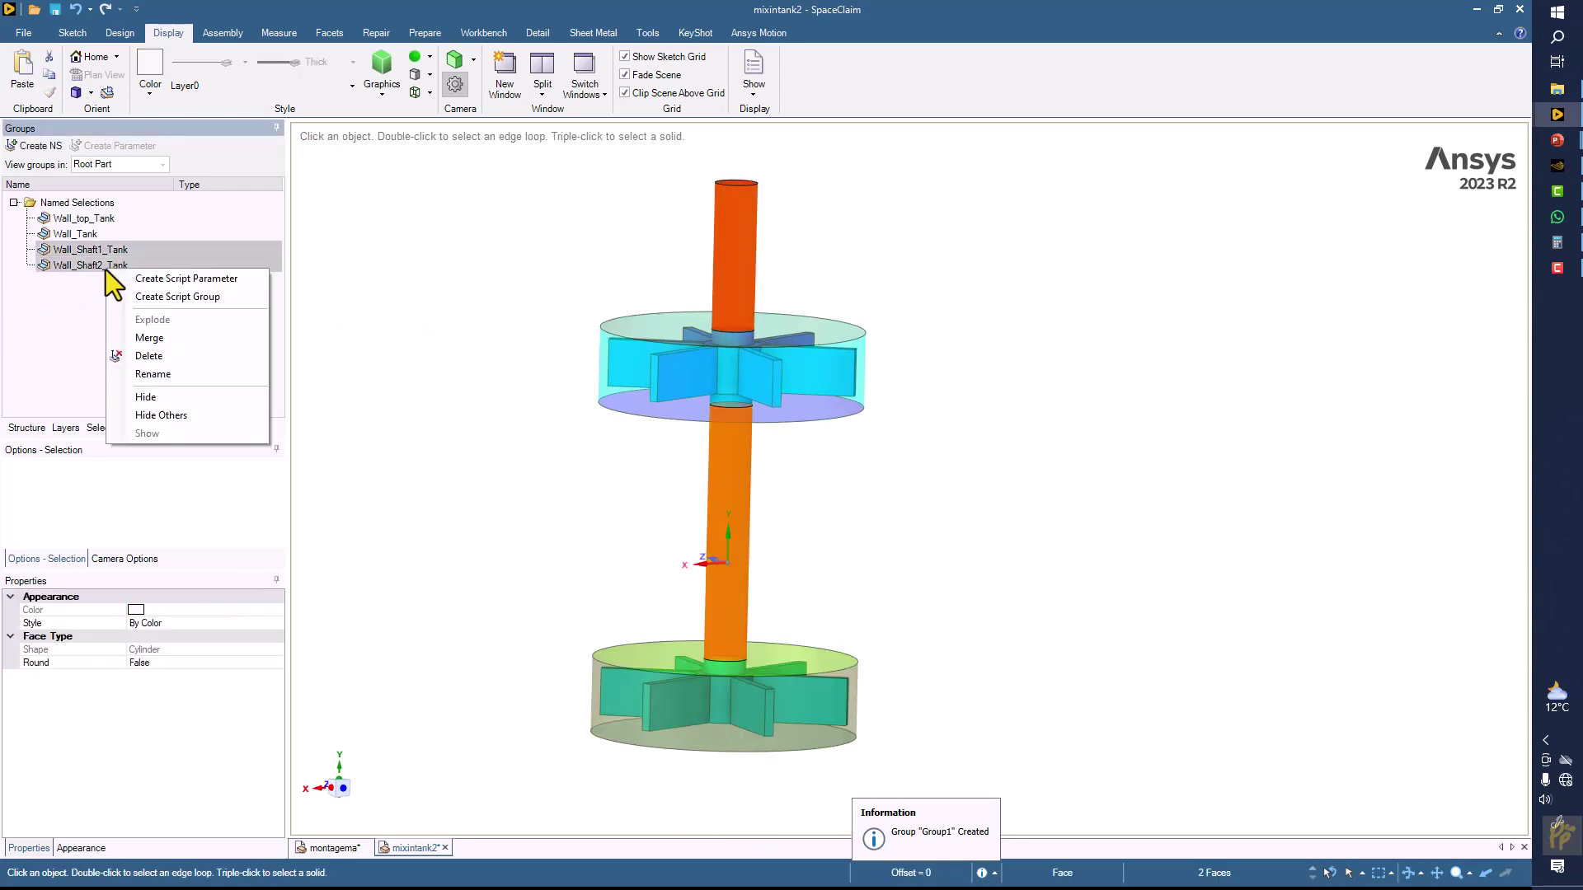
pyautogui.click(160, 398)
# - Make a named selection from the upper rotor disc's top, side and bottom faces
pyautogui.scroll(3, 627, 321)
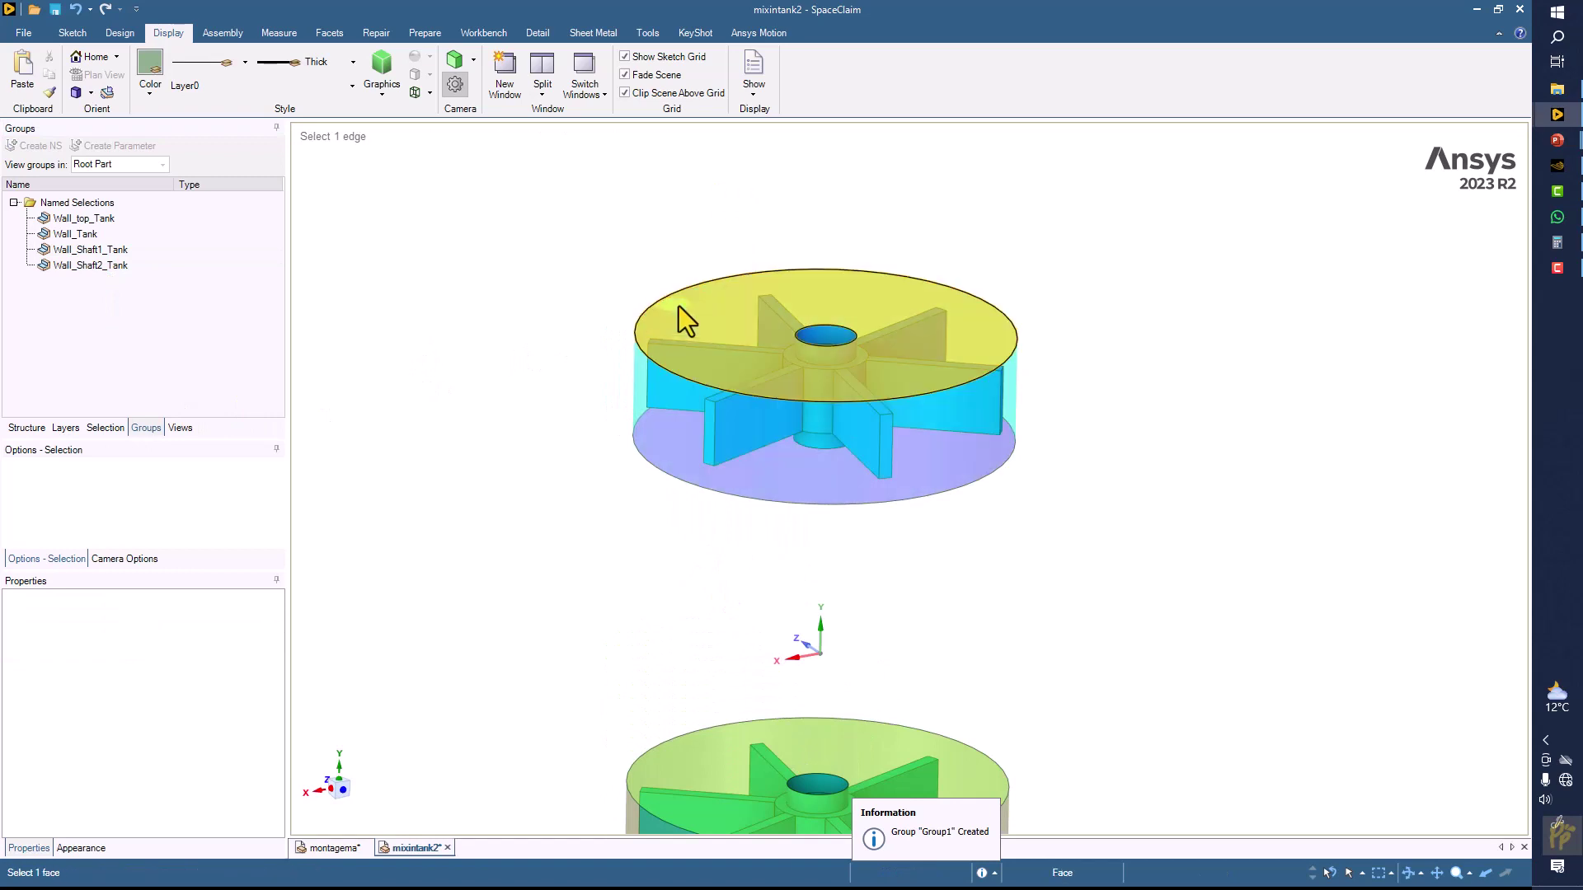
pyautogui.click(693, 318)
pyautogui.moveTo(661, 338); pyautogui.dragTo(698, 396, button='middle')
pyautogui.keyDown('ctrl'); pyautogui.click(669, 374); pyautogui.keyUp('ctrl')
pyautogui.keyDown('ctrl'); pyautogui.click(709, 435); pyautogui.keyUp('ctrl')
pyautogui.click(36, 145)
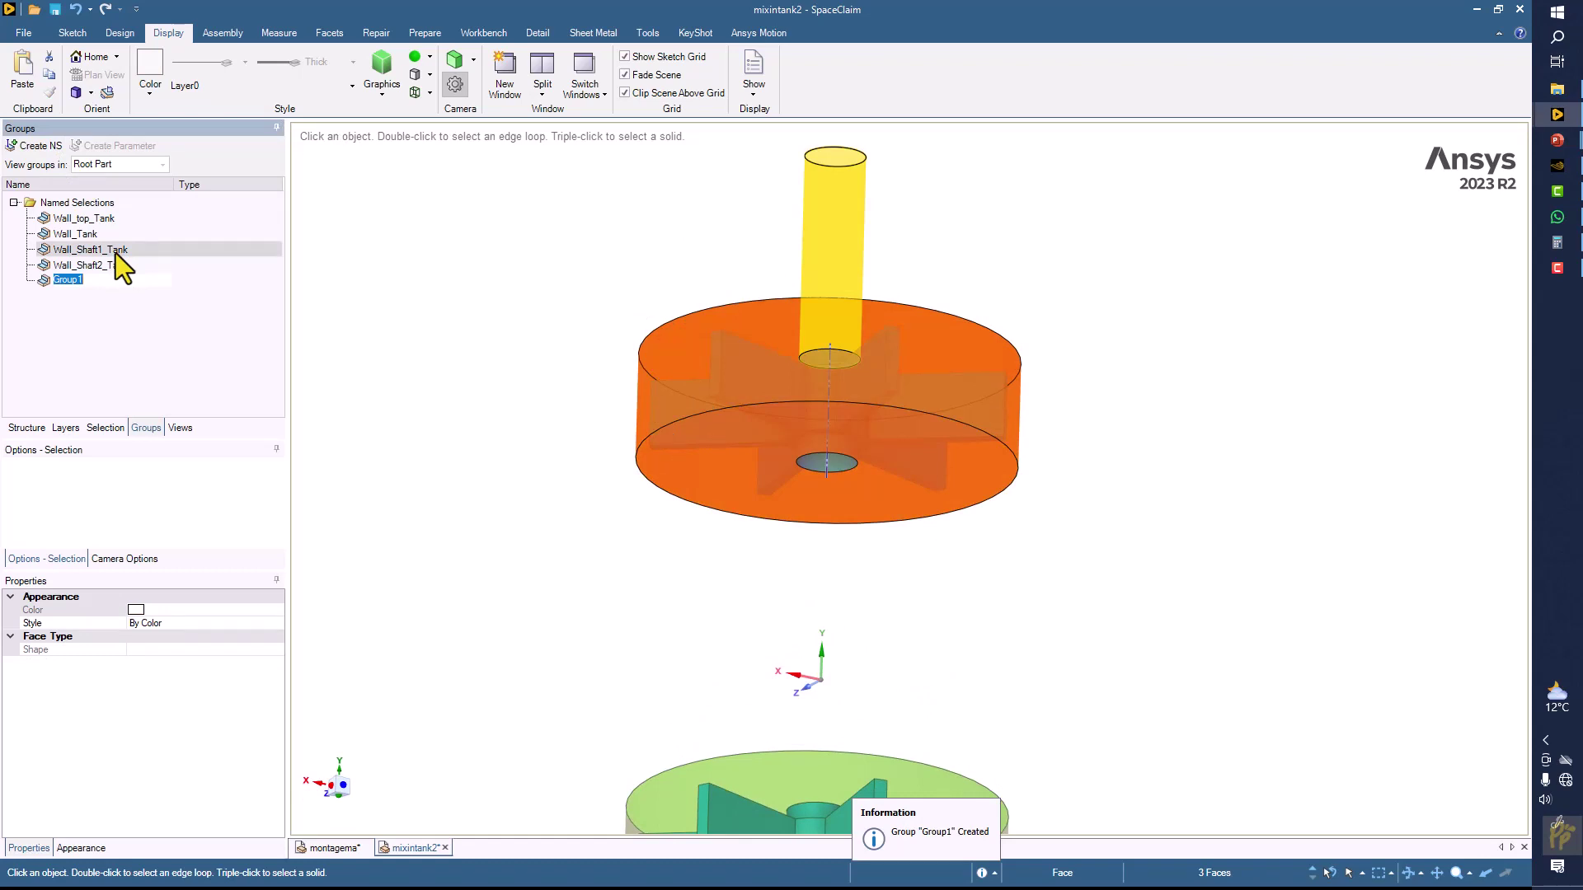
# - Check Group1's three faces and rename it Interface1_Tank
pyautogui.moveTo(385, 261); pyautogui.dragTo(435, 357, button='middle')
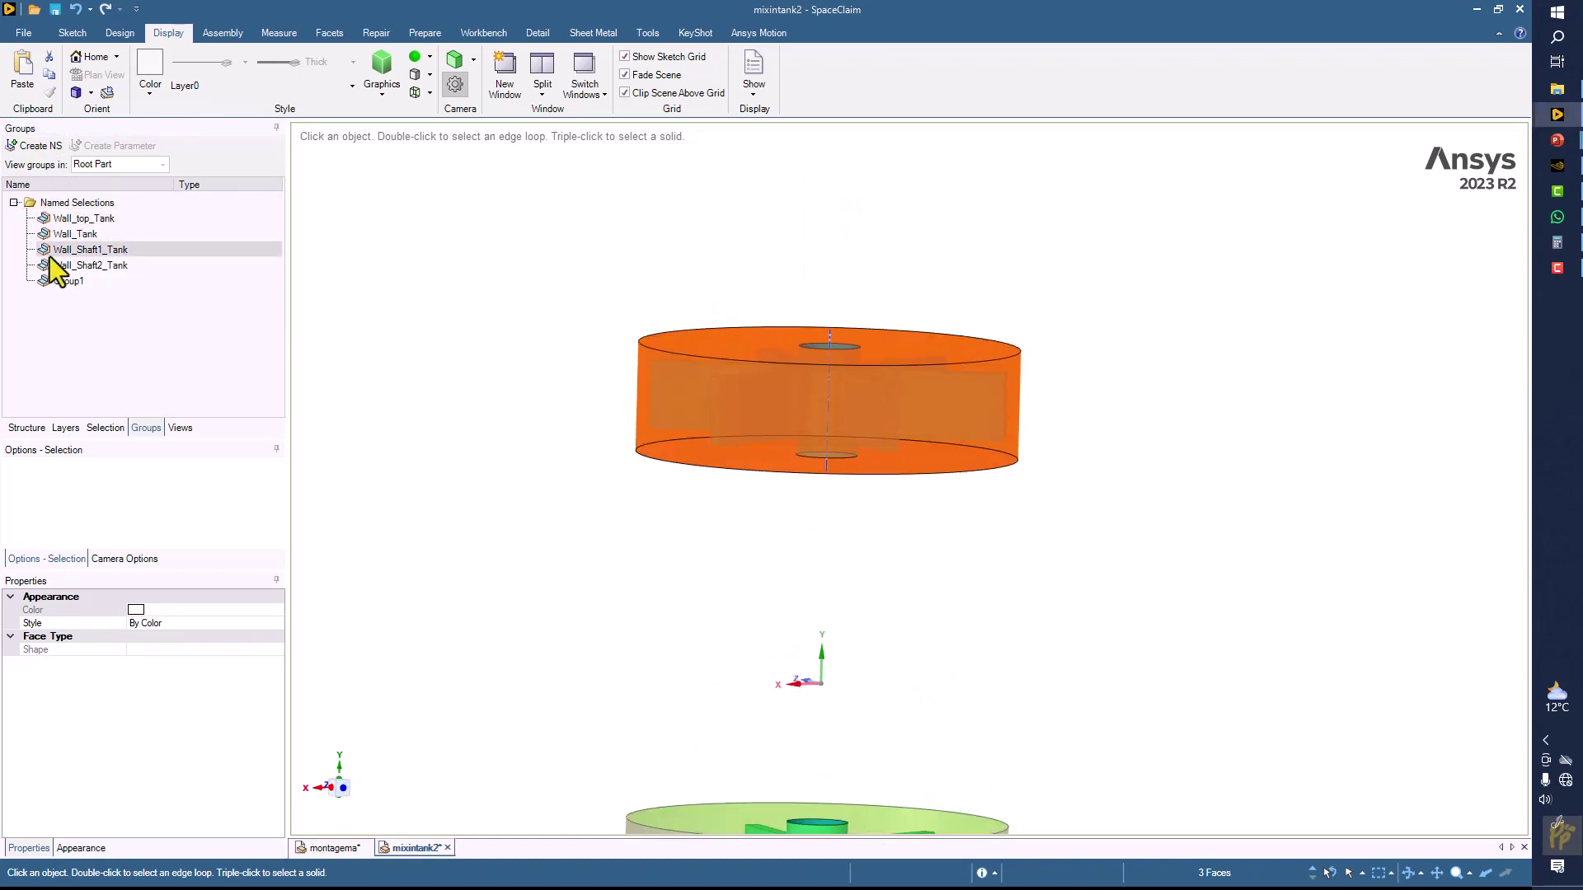
pyautogui.click(62, 280)
pyautogui.click(493, 353)
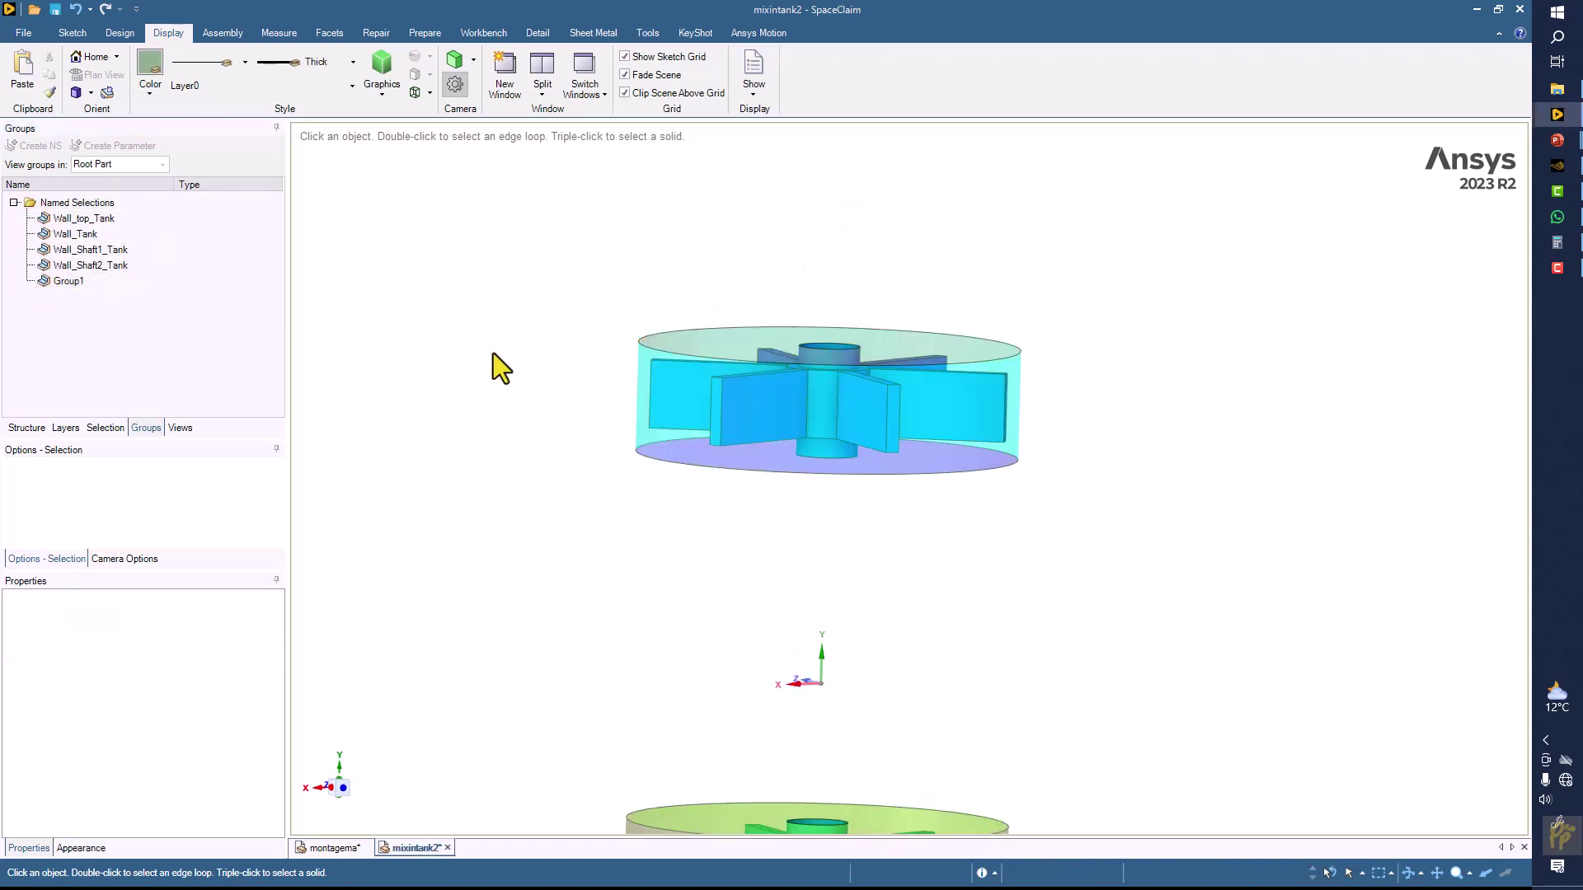
pyautogui.click(76, 280)
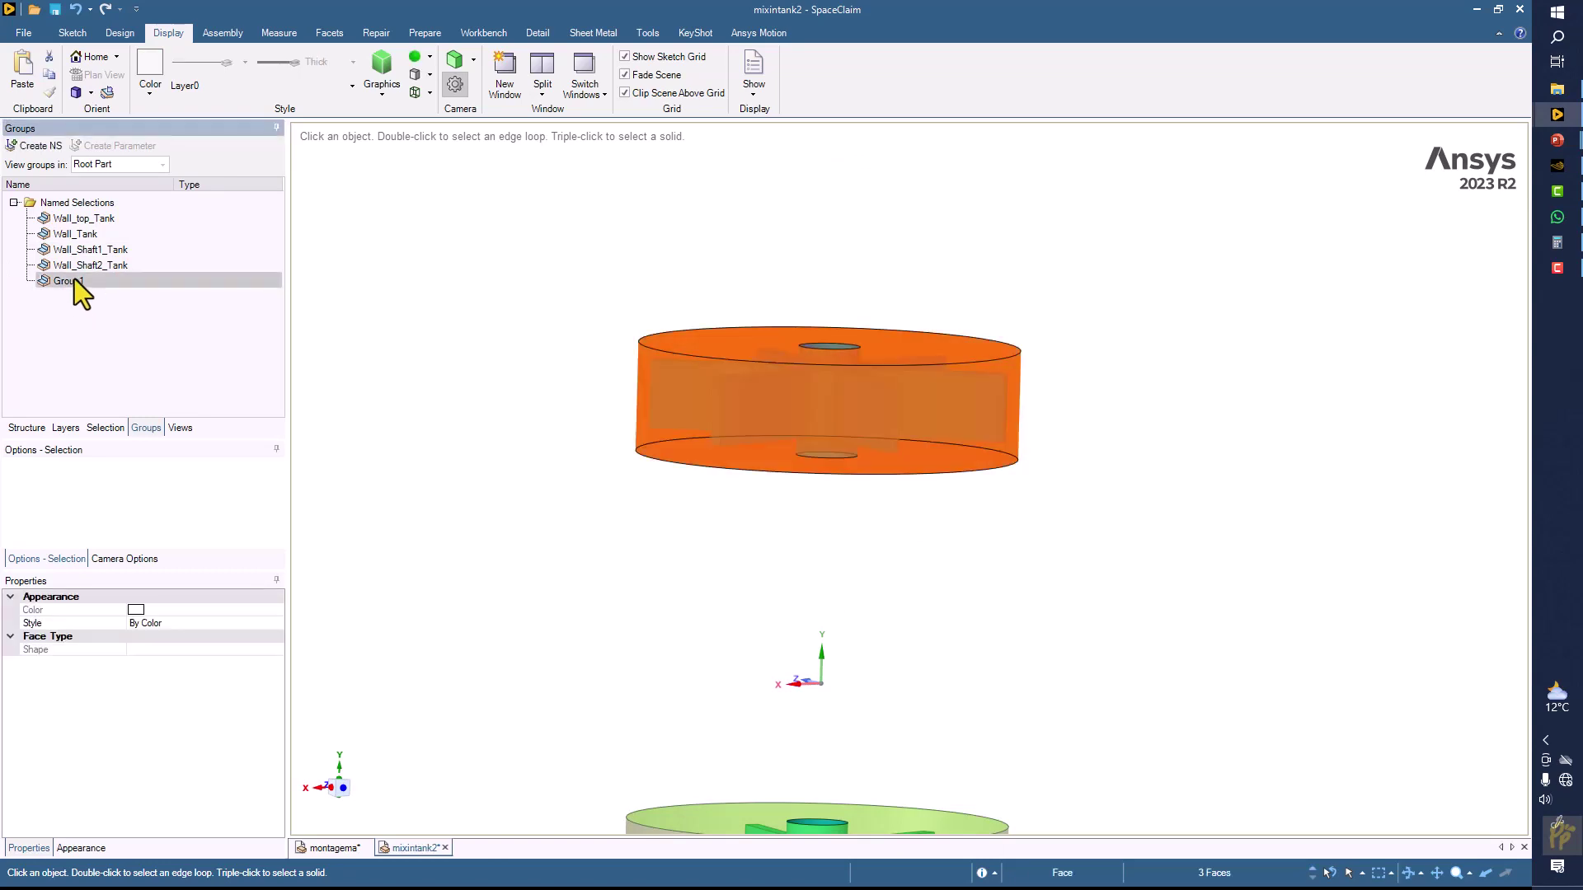
pyautogui.rightClick(74, 278)
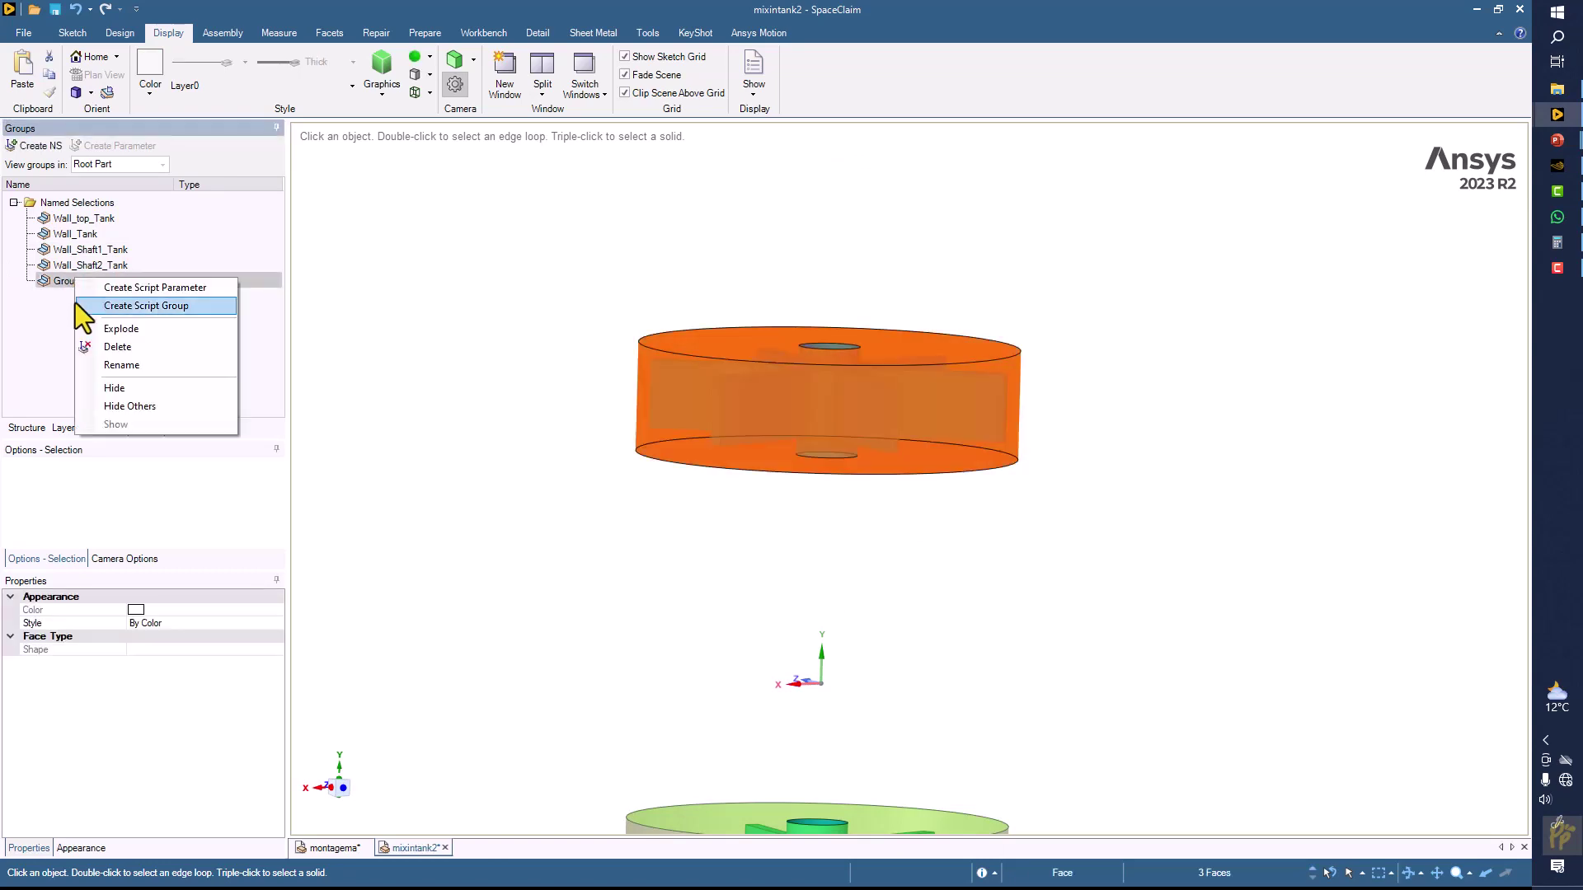
pyautogui.click(111, 364)
pyautogui.write('Interfac')
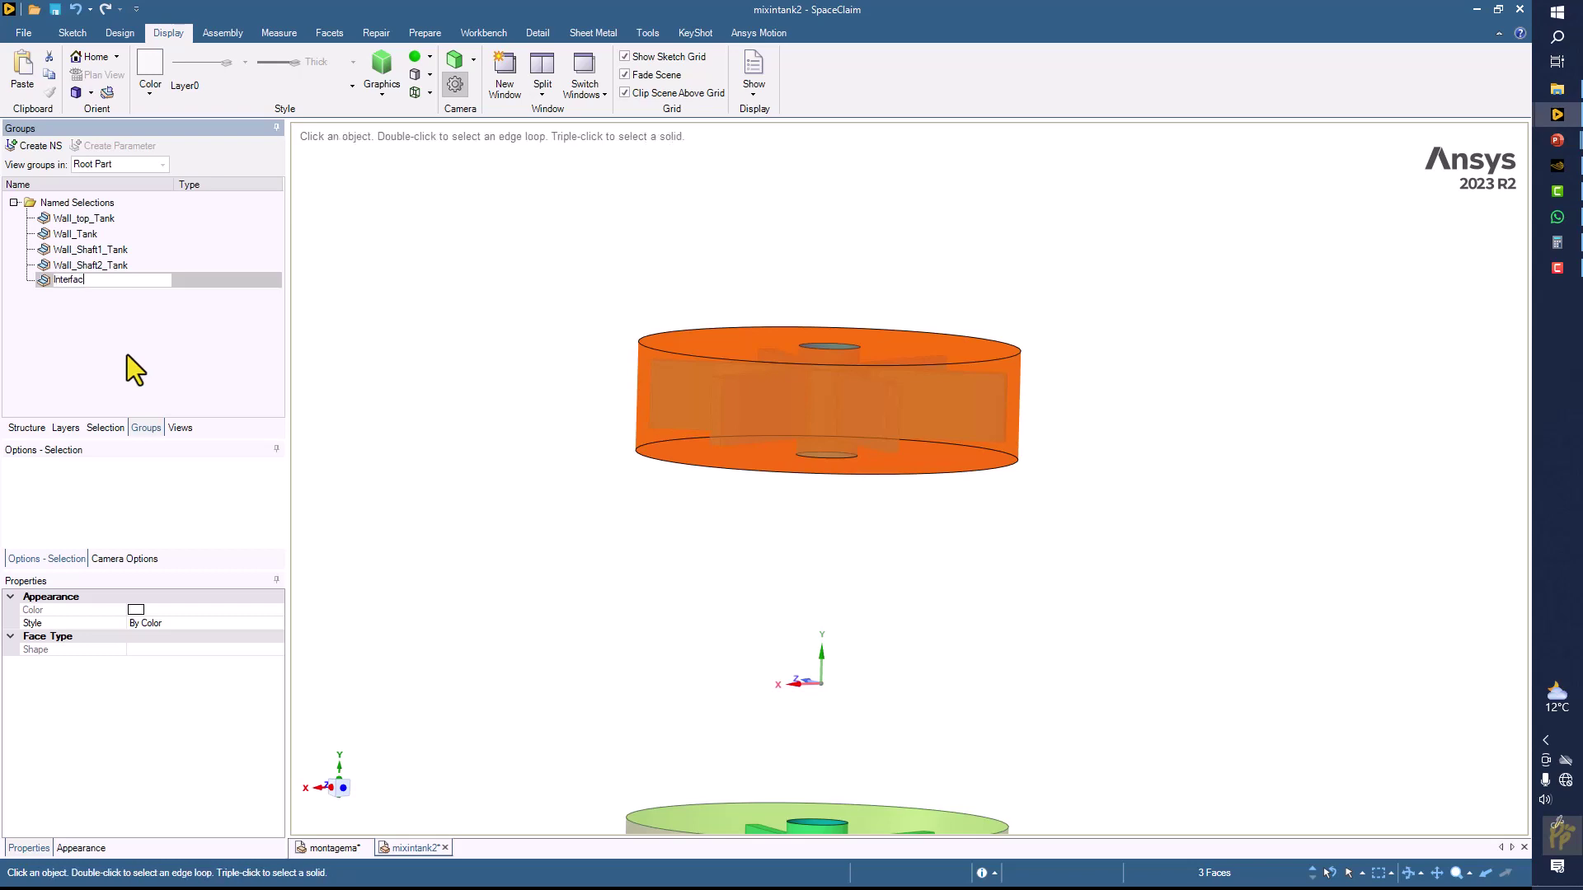
pyautogui.write('e1_')
pyautogui.write('Tam')
pyautogui.write('nk')
# - Make a named selection from the lower cylinder's top, side and bottom faces
pyautogui.press('Return')
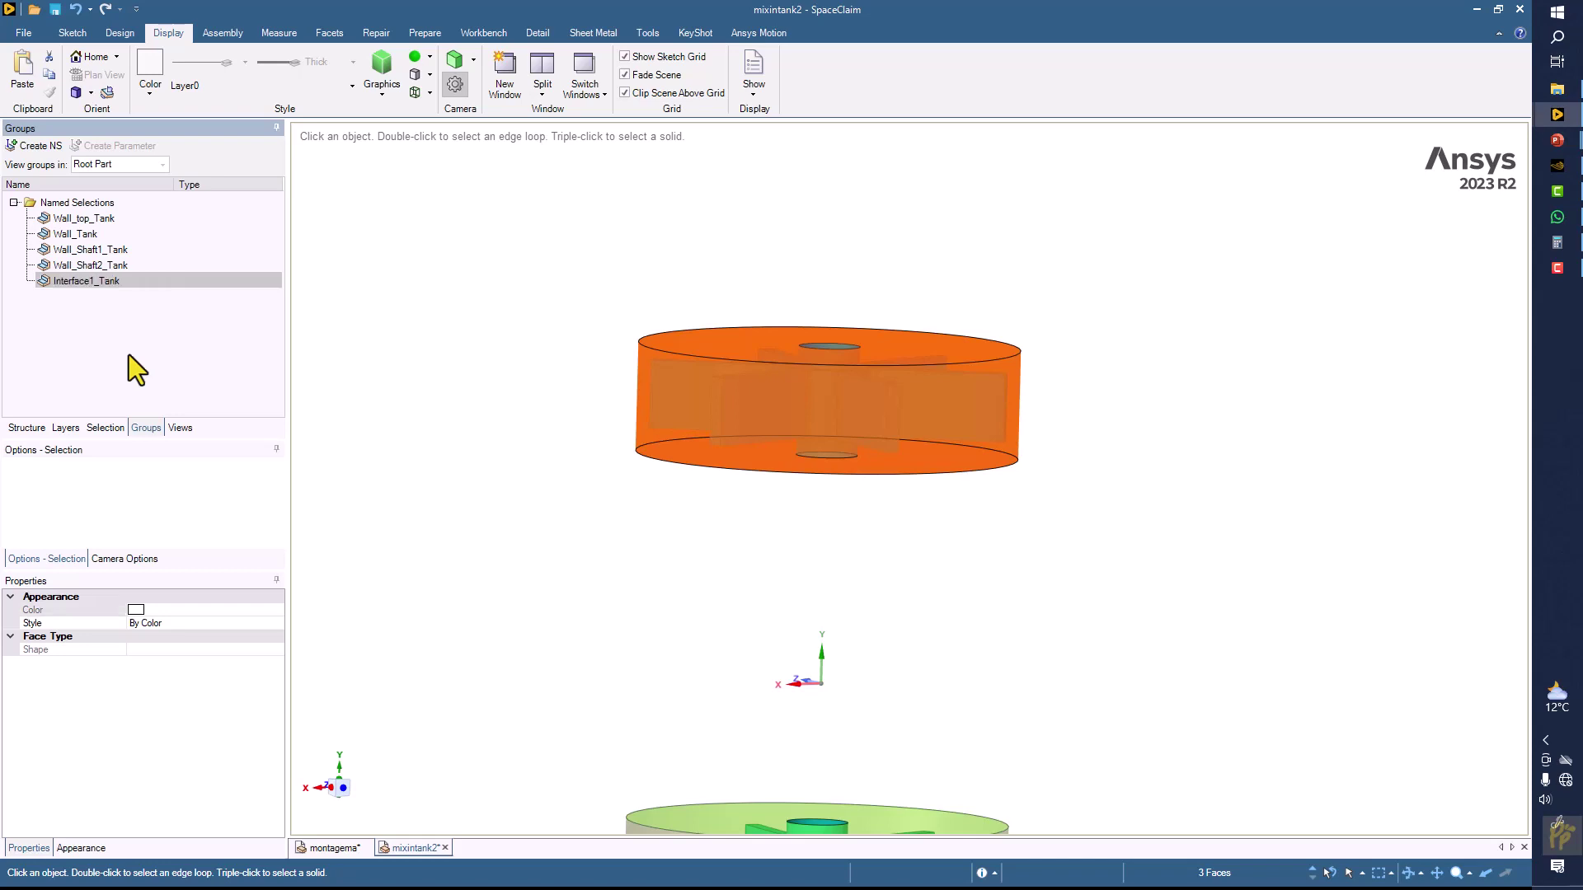
pyautogui.scroll(-3, 442, 428)
pyautogui.keyDown('ctrl'); pyautogui.moveTo(503, 325); pyautogui.dragTo(546, 436, button='middle'); pyautogui.keyUp('ctrl')
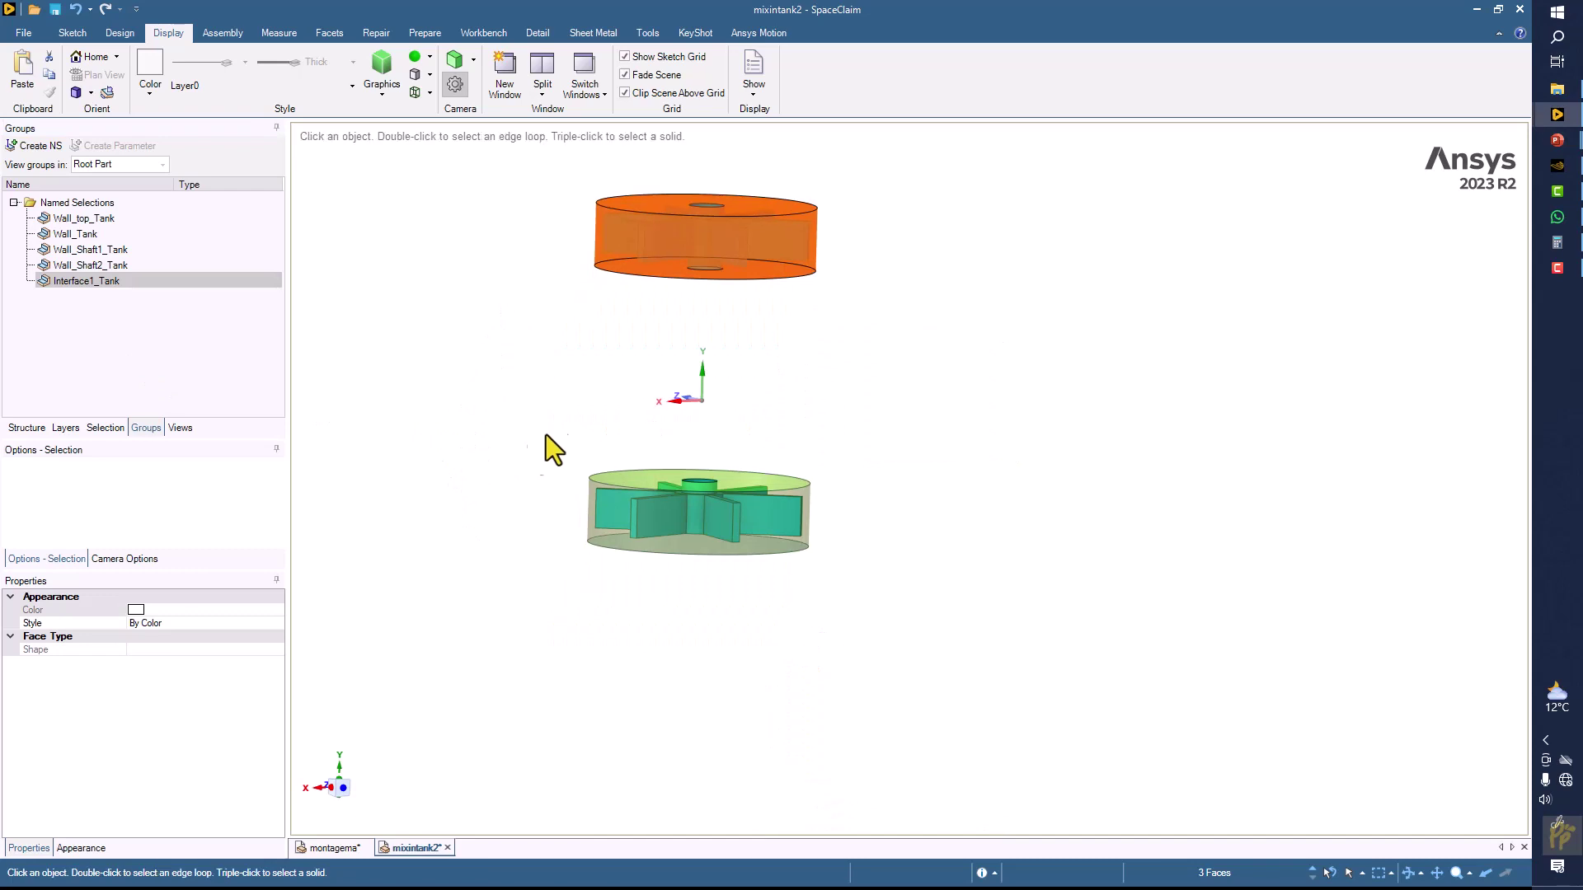
pyautogui.click(640, 477)
pyautogui.scroll(3, 640, 497)
pyautogui.keyDown('ctrl'); pyautogui.click(607, 546); pyautogui.keyUp('ctrl')
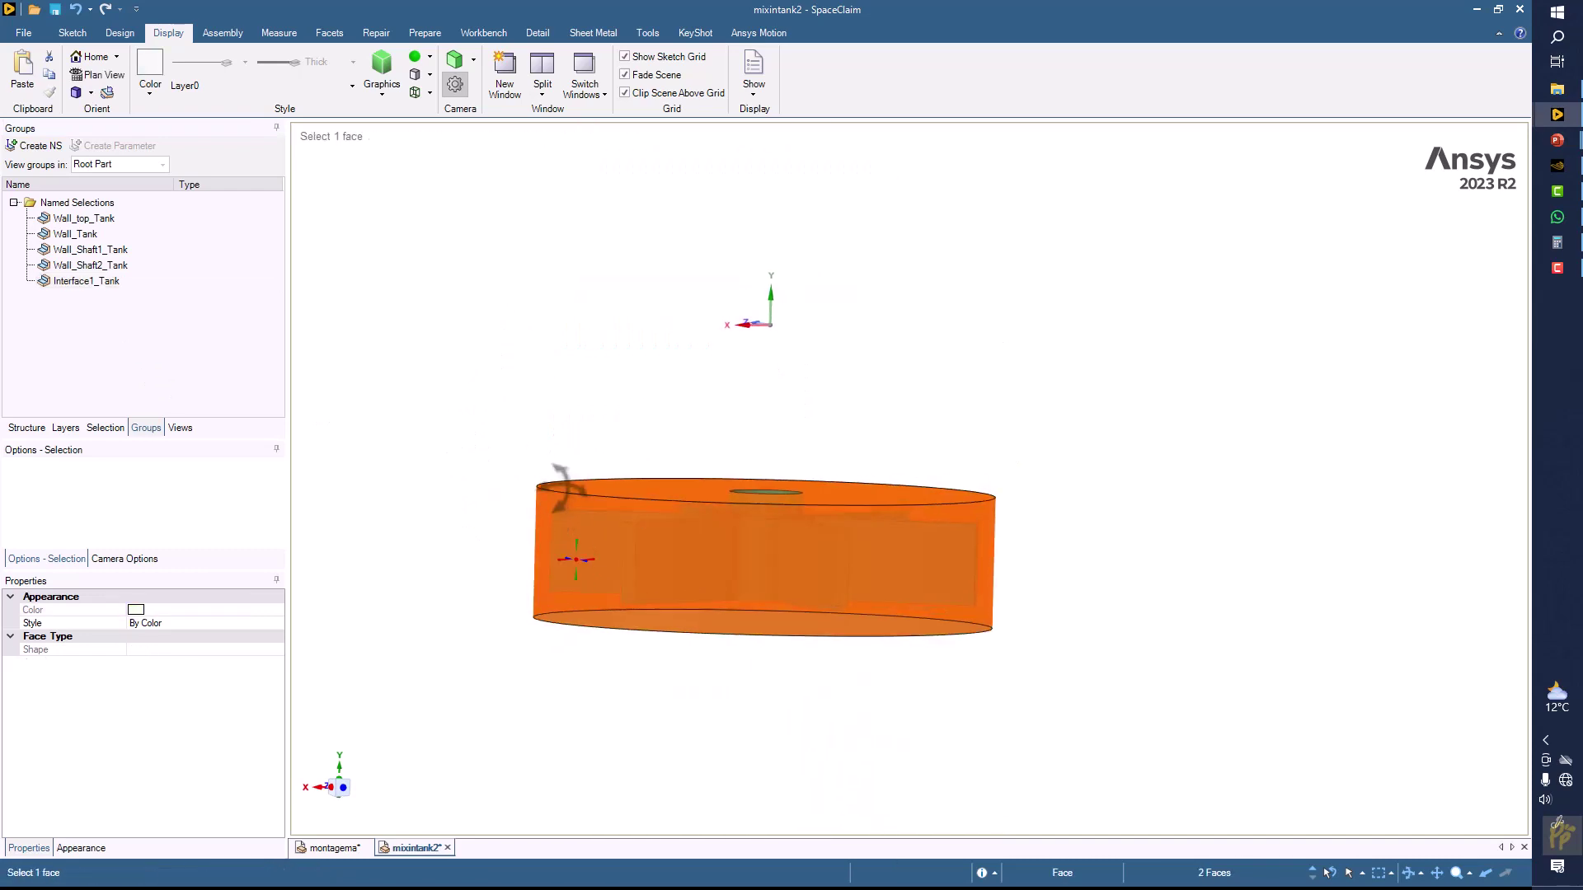
pyautogui.moveTo(563, 486); pyautogui.dragTo(629, 696, button='middle')
pyautogui.keyDown('ctrl'); pyautogui.click(629, 696); pyautogui.keyUp('ctrl')
pyautogui.click(31, 145)
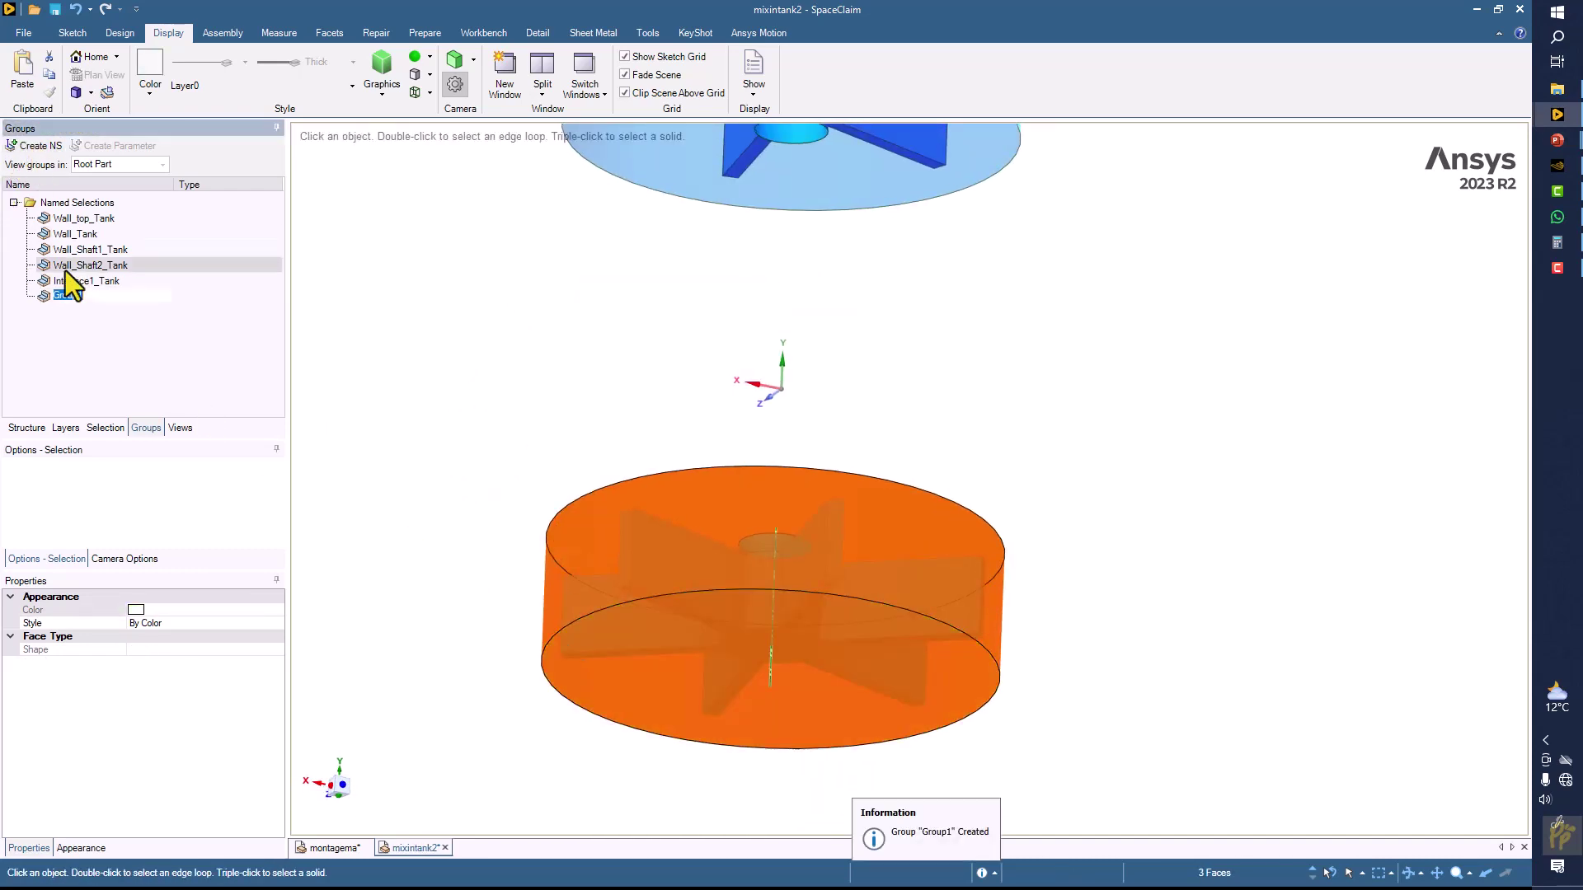
# - Name the new three-face selection Interface2_Tank
pyautogui.rightClick(62, 295)
pyautogui.click(44, 365)
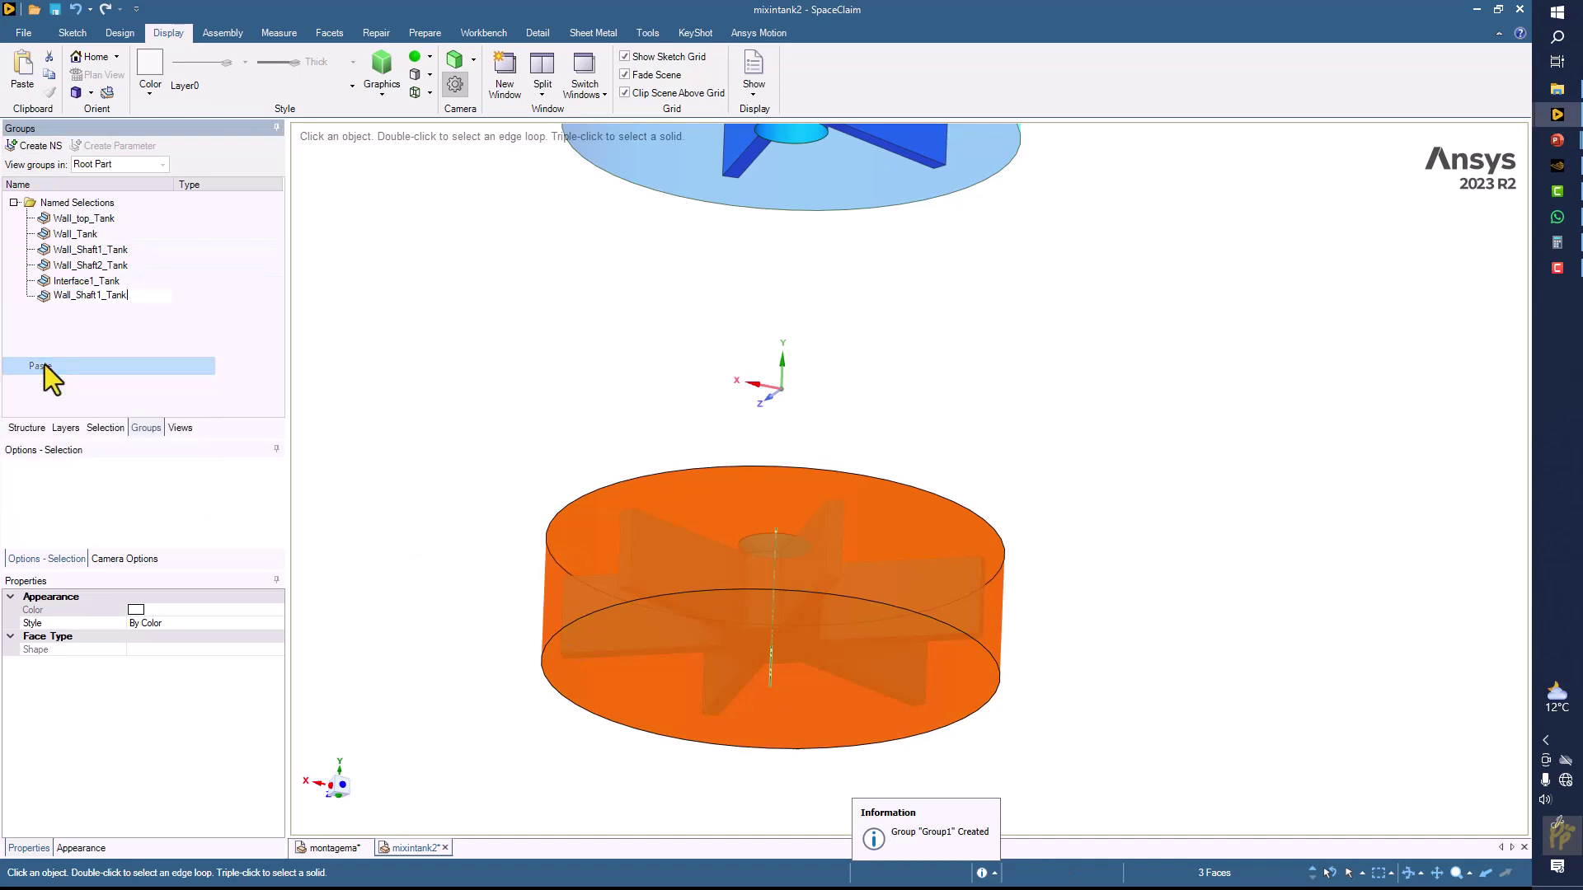
pyautogui.doubleClick(125, 294)
pyautogui.write('Interface')
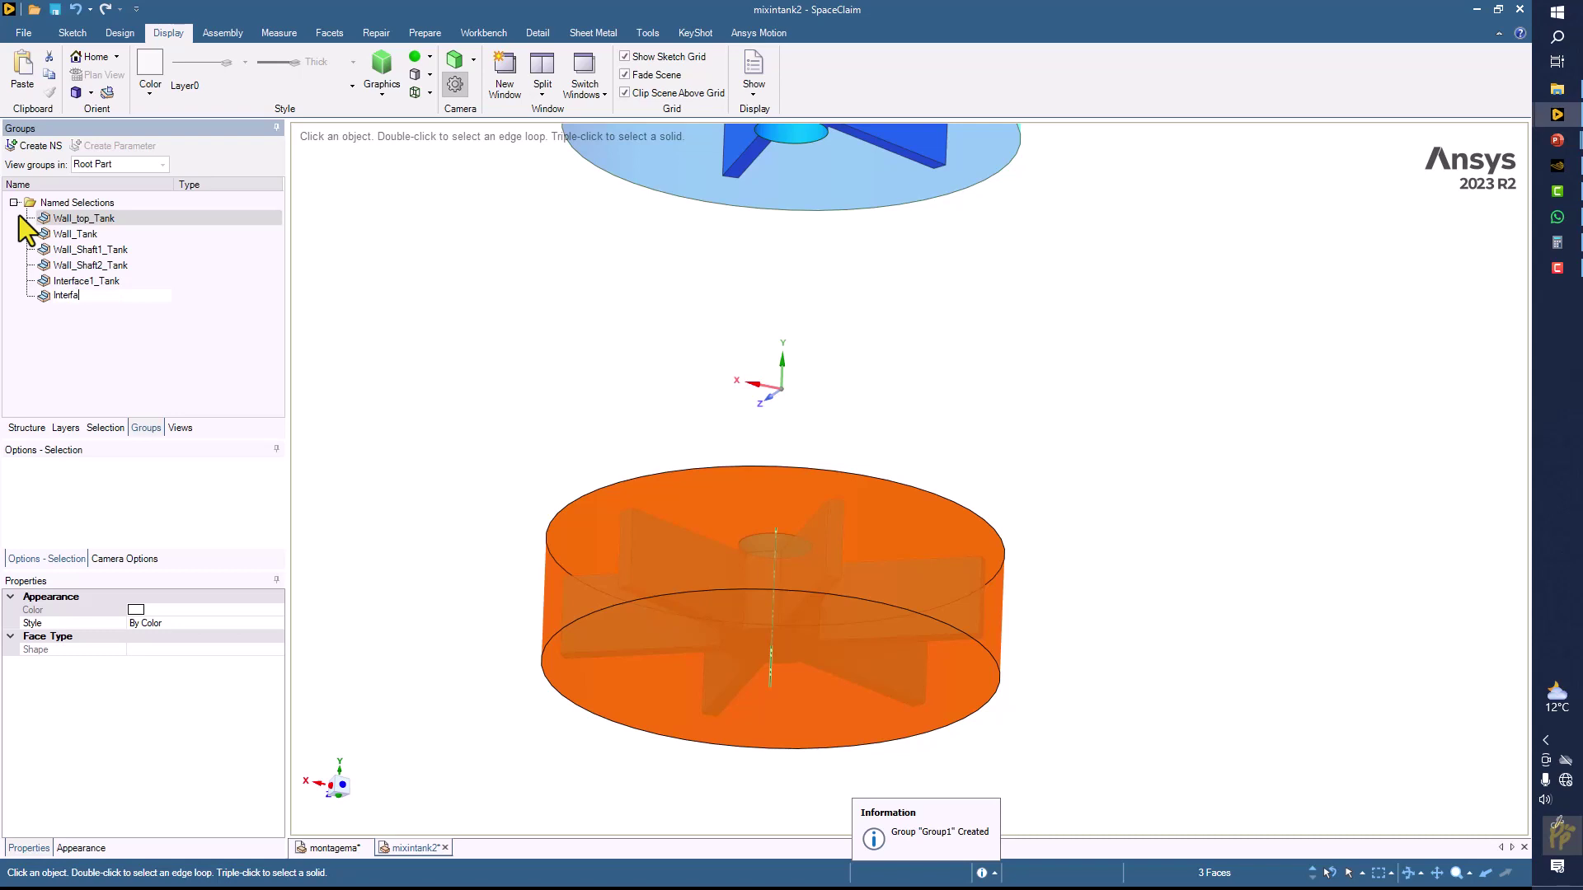
pyautogui.write('2_Tank')
pyautogui.press('Return')
# - Display the Interface1_Tank faces and orbit the model to review them
pyautogui.click(61, 280)
pyautogui.moveTo(480, 313); pyautogui.dragTo(428, 388, button='middle')
pyautogui.click(40, 431)
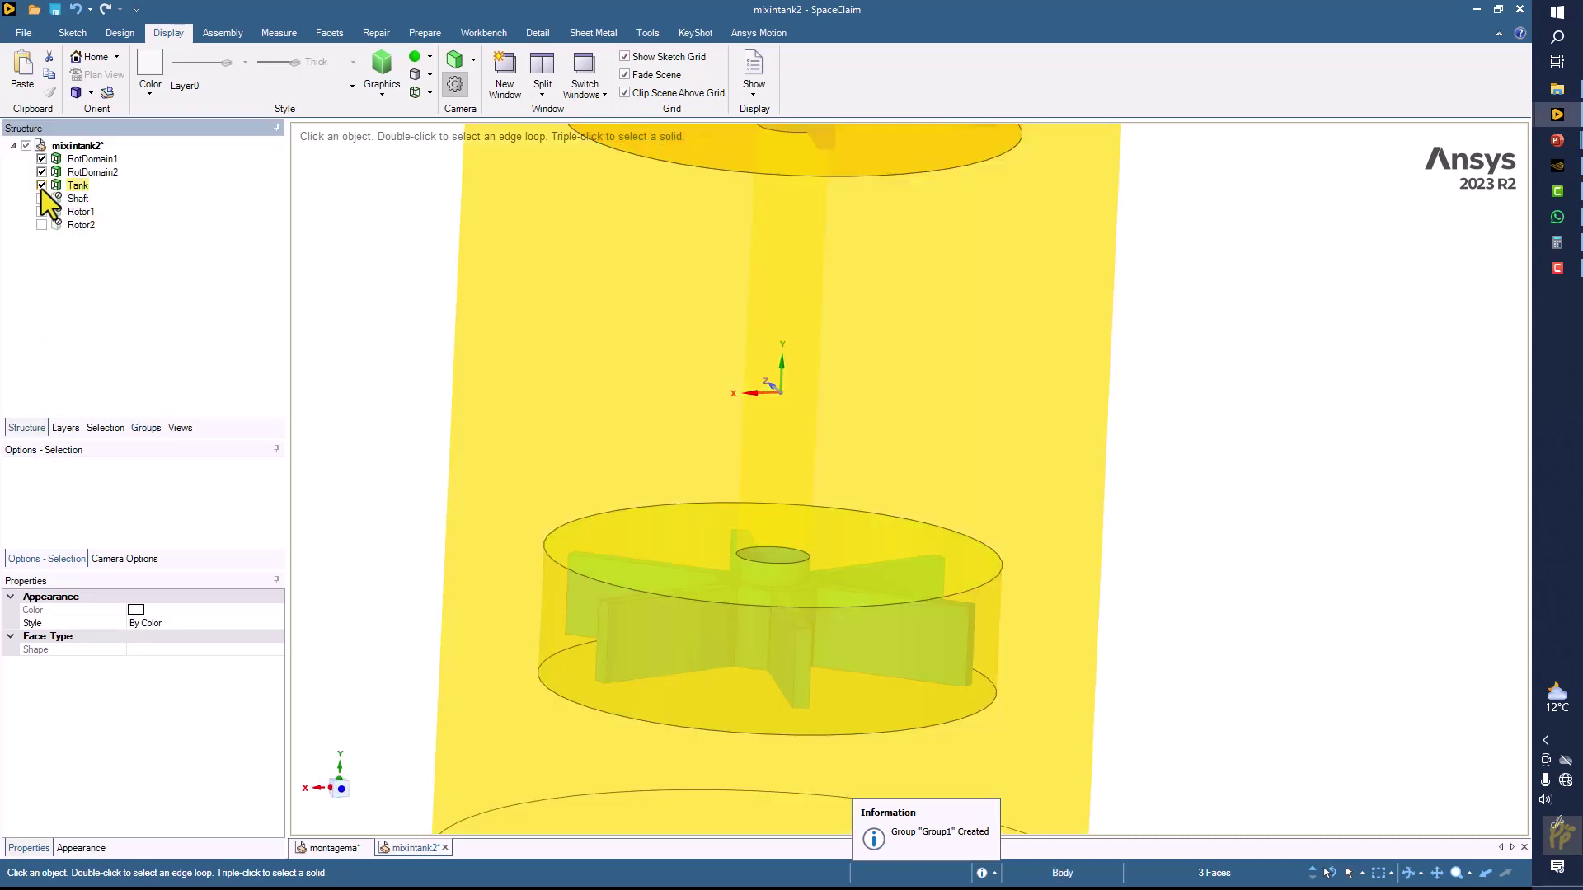
# - Hide the Tank body and use Show All Faces on RotDomain1 and RotDomain2
pyautogui.click(41, 186)
pyautogui.scroll(-4, 408, 318)
pyautogui.keyDown('shift'); pyautogui.moveTo(424, 315); pyautogui.dragTo(470, 304, button='middle'); pyautogui.keyUp('shift')
pyautogui.scroll(2, 371, 280)
pyautogui.rightClick(97, 162)
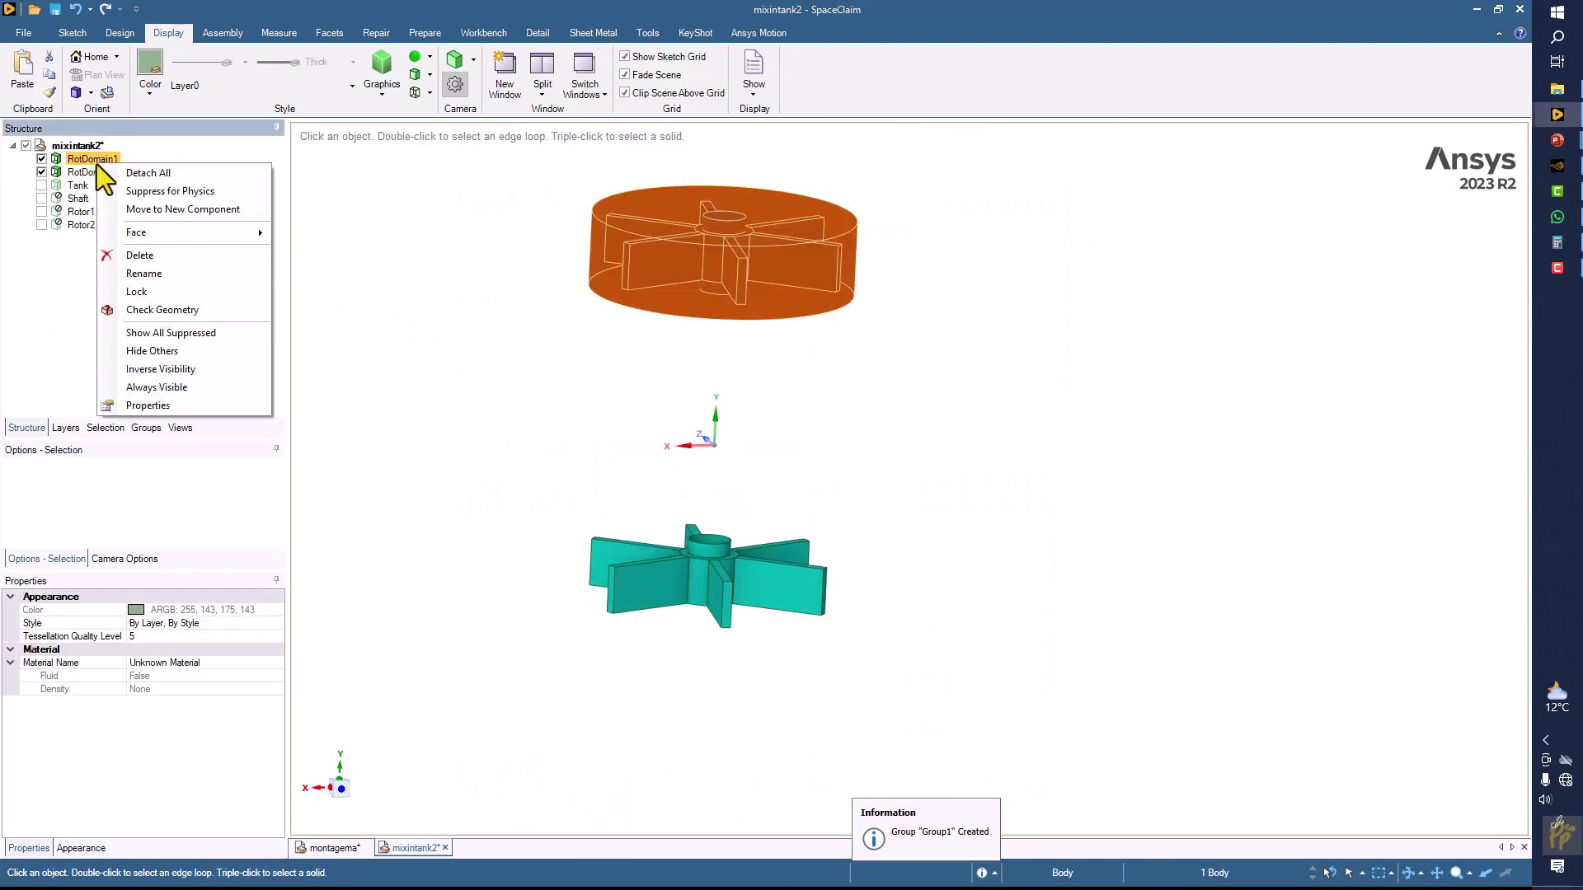
pyautogui.moveTo(218, 234)
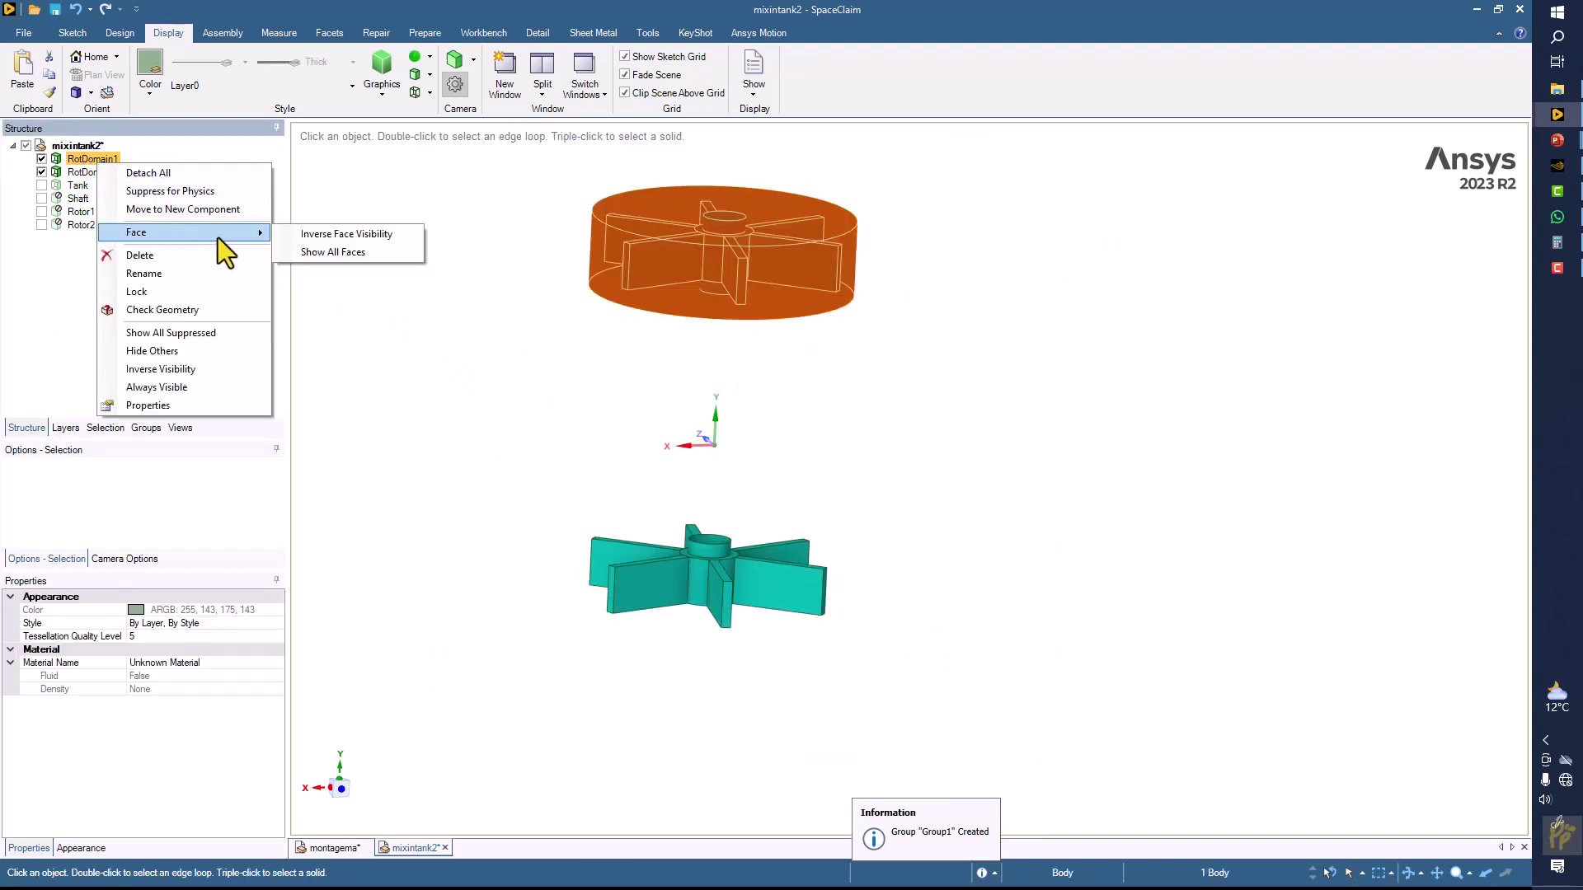
pyautogui.click(310, 251)
pyautogui.rightClick(90, 171)
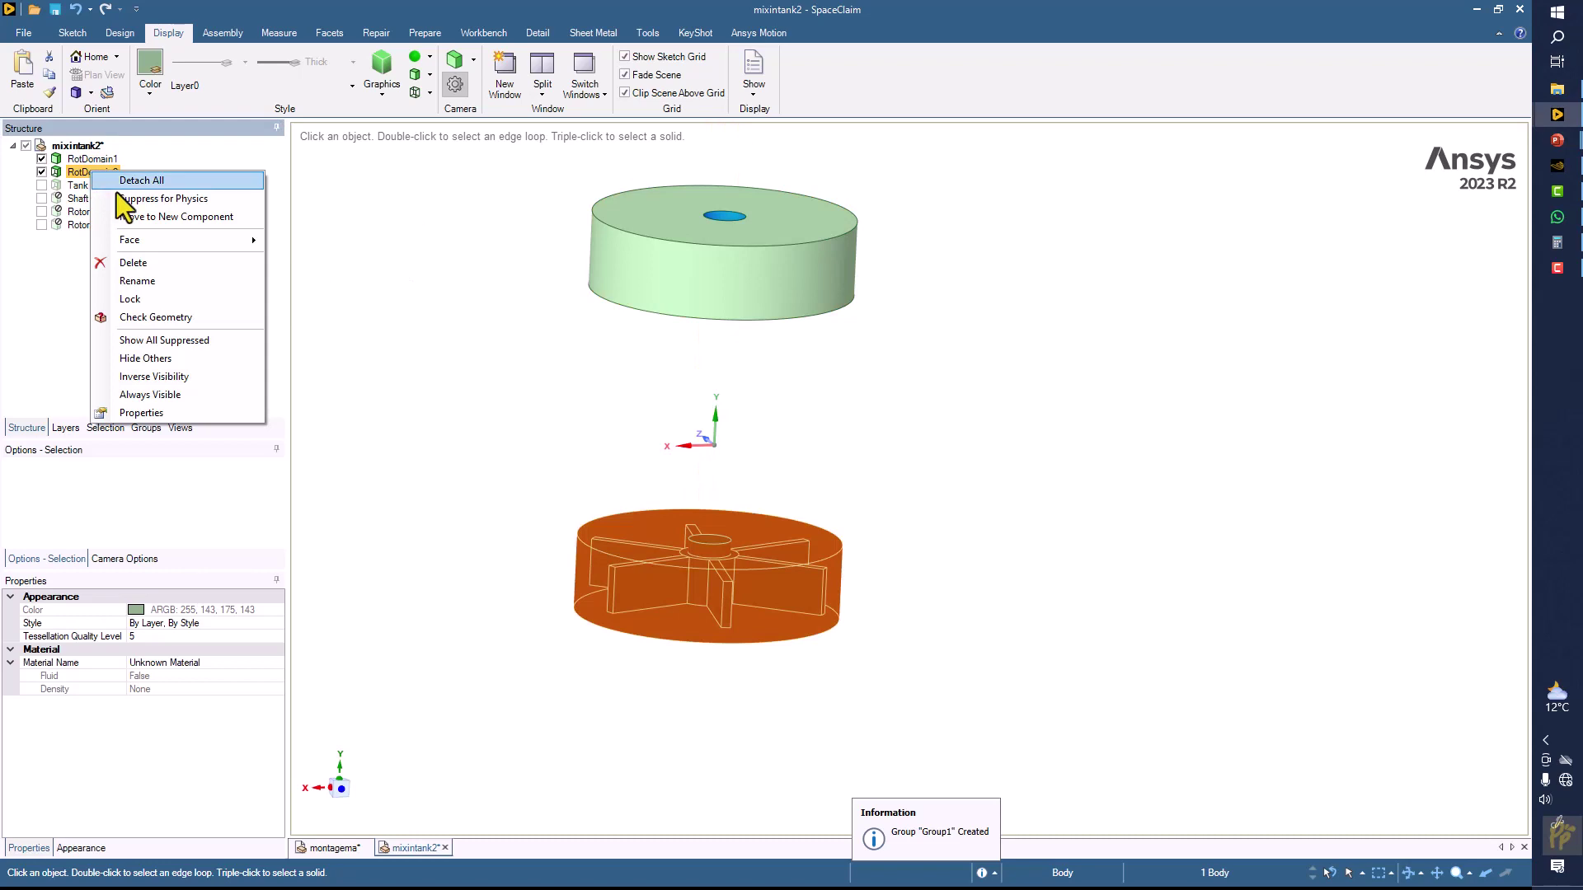
pyautogui.moveTo(145, 236)
pyautogui.click(298, 259)
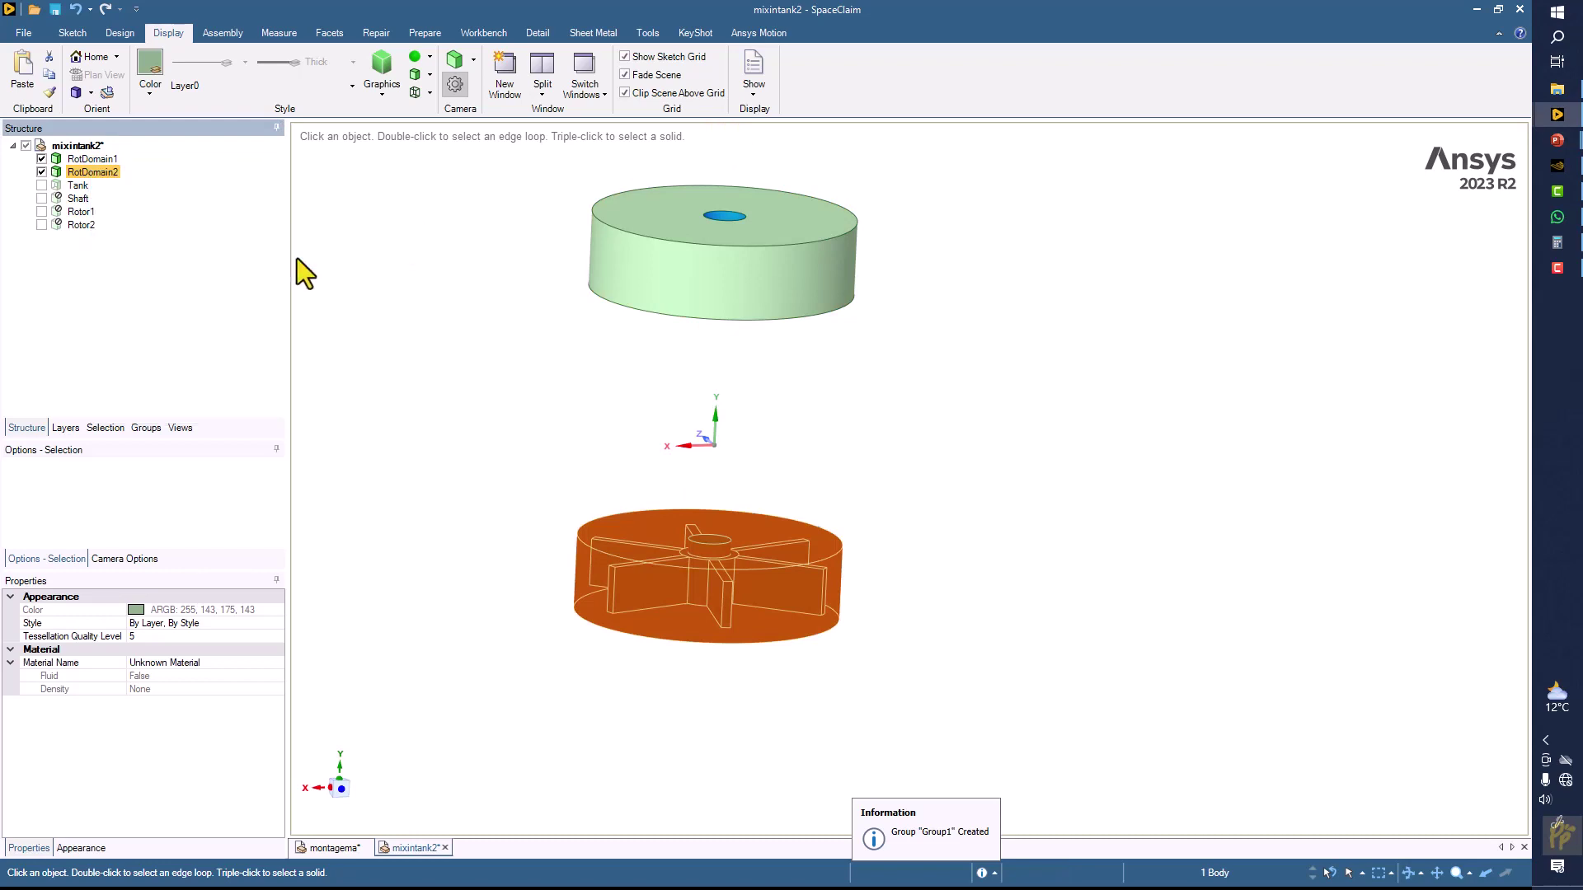
# - Select the upper rotating domain's top, side and bottom faces
pyautogui.moveTo(429, 270); pyautogui.dragTo(540, 313, button='middle')
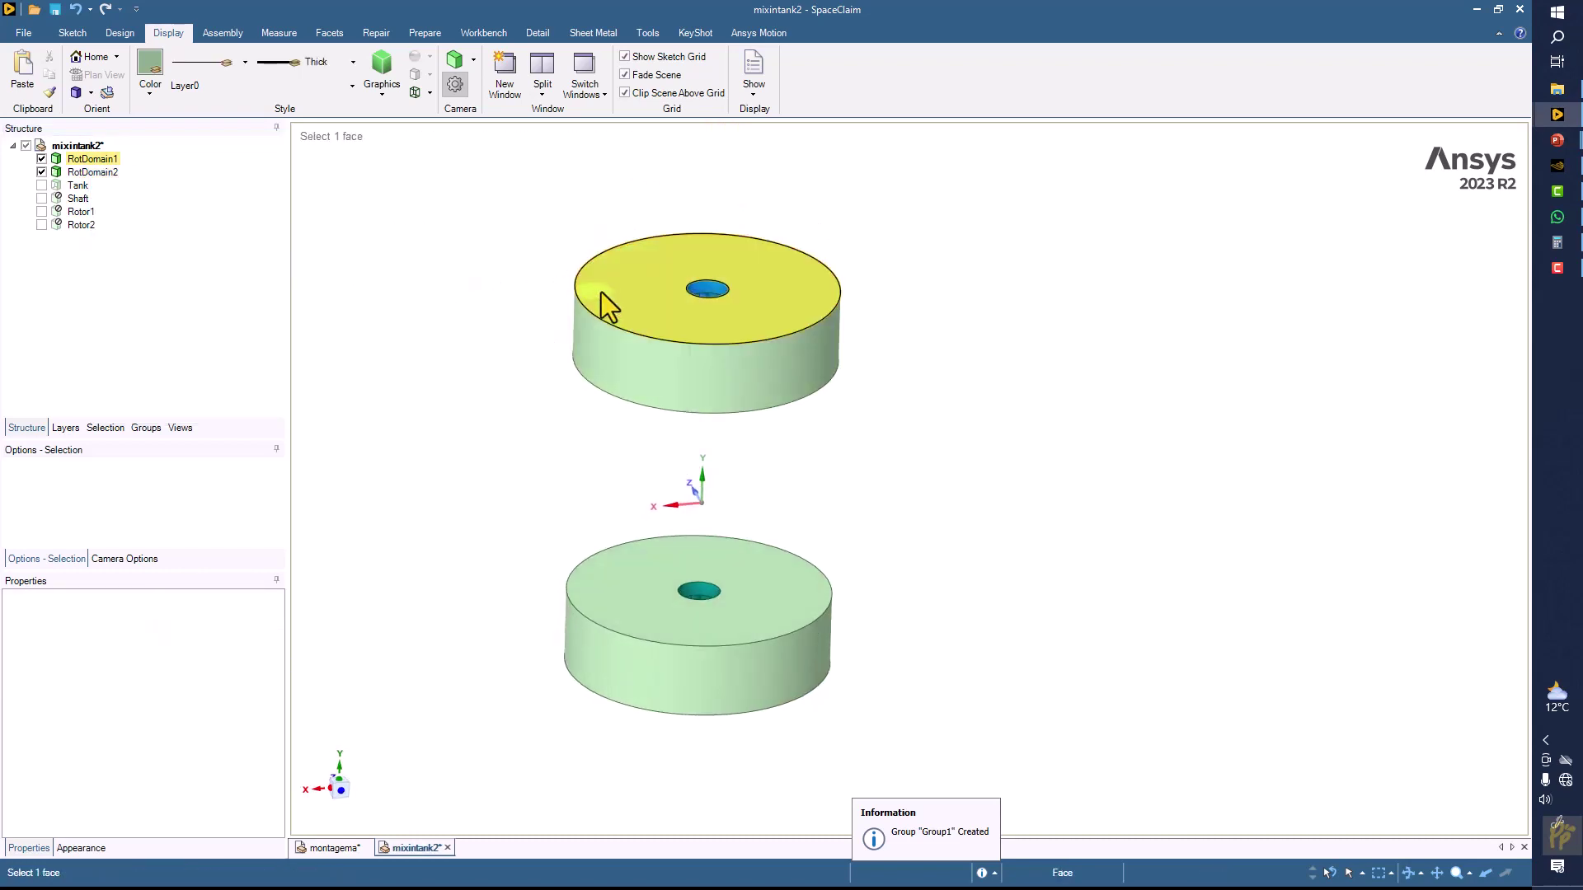
pyautogui.click(607, 308)
pyautogui.keyDown('ctrl'); pyautogui.click(607, 371); pyautogui.keyUp('ctrl')
pyautogui.moveTo(608, 371); pyautogui.dragTo(654, 434, button='middle')
pyautogui.keyDown('ctrl'); pyautogui.click(654, 434); pyautogui.keyUp('ctrl')
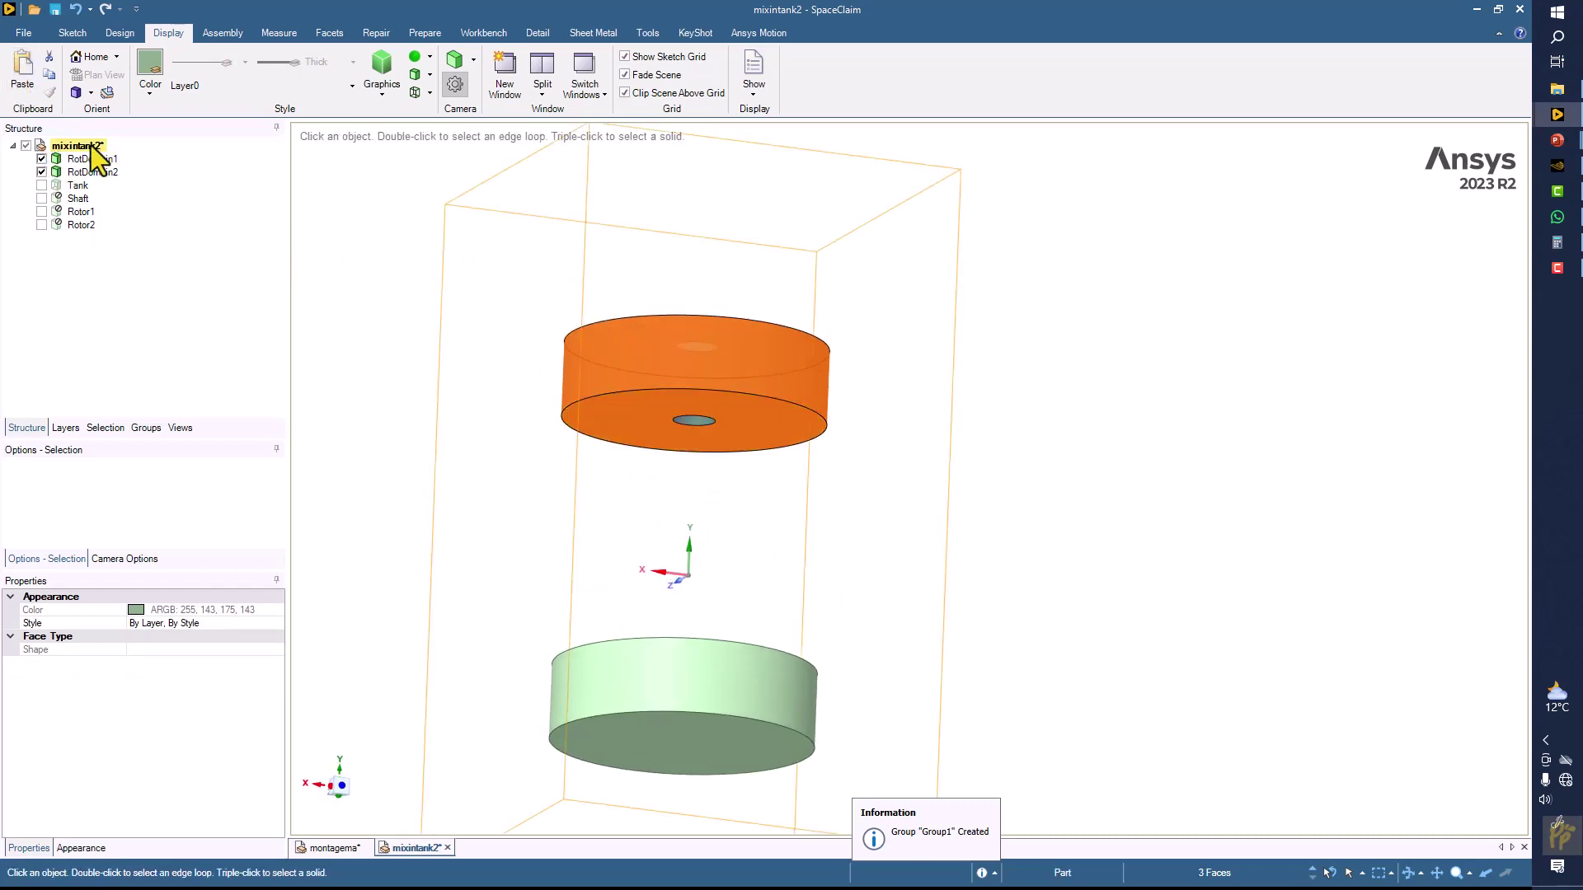
# - Save the upper domain's three selected faces as the named selection Interface_Rotor1
pyautogui.click(132, 427)
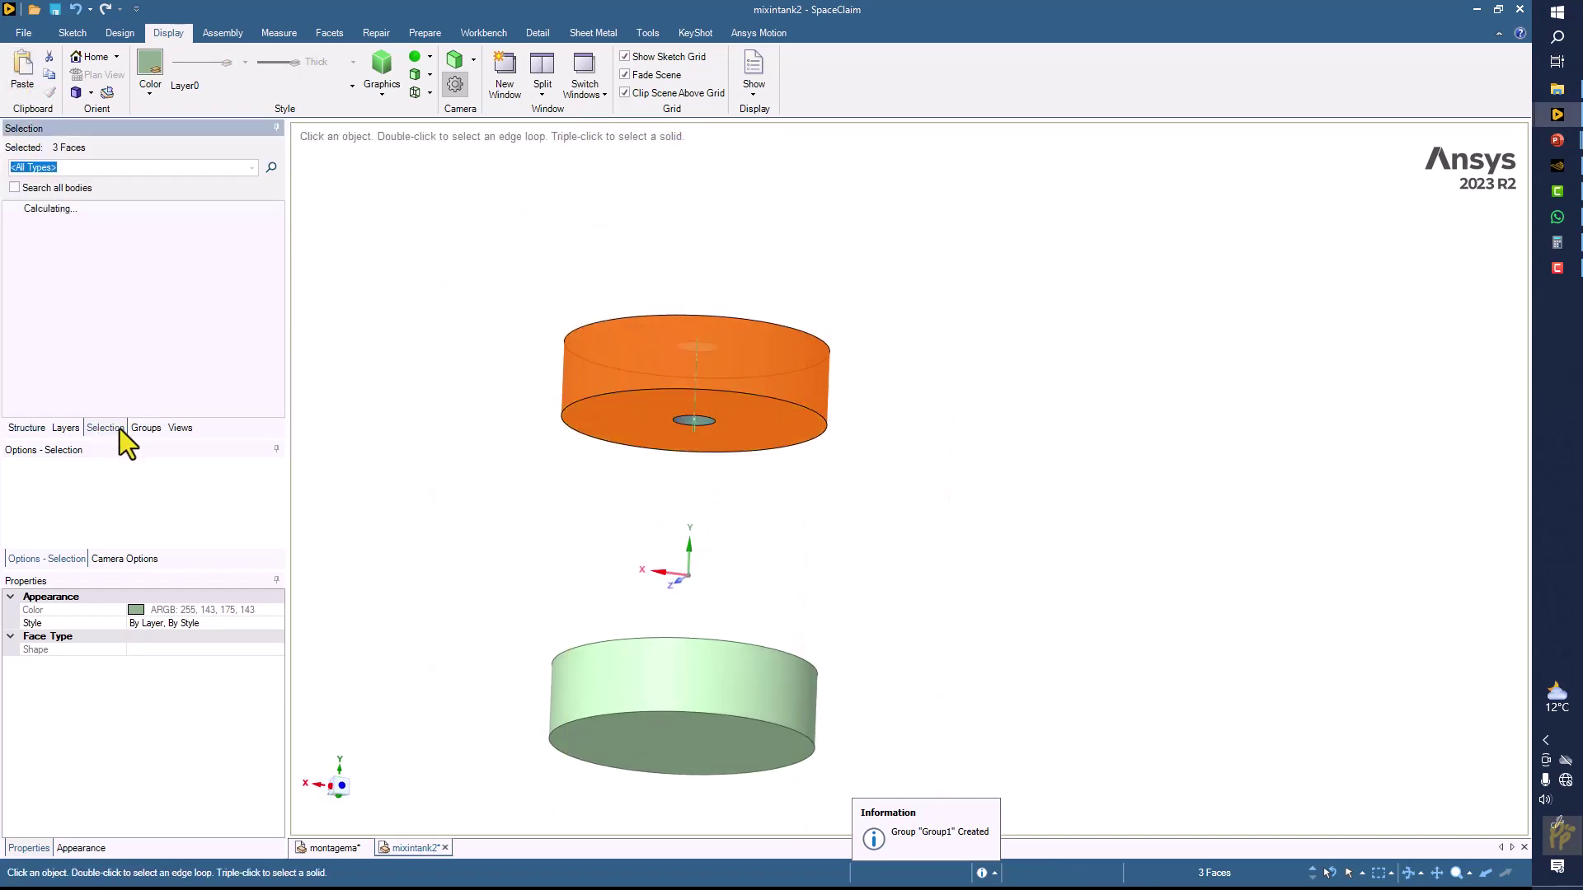
pyautogui.click(25, 145)
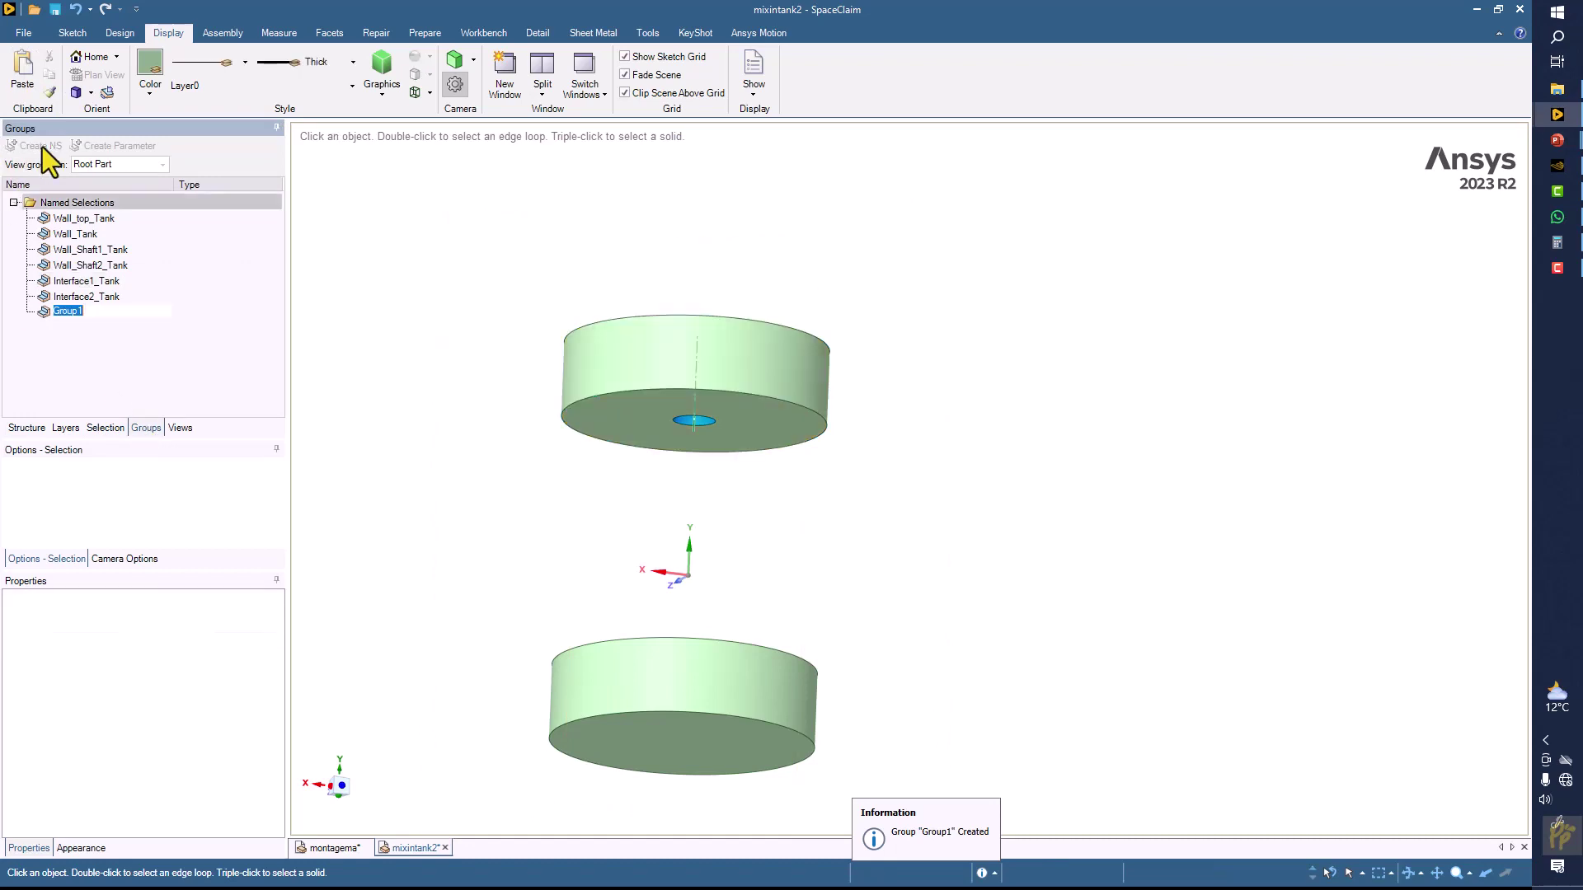
pyautogui.write('Interfac')
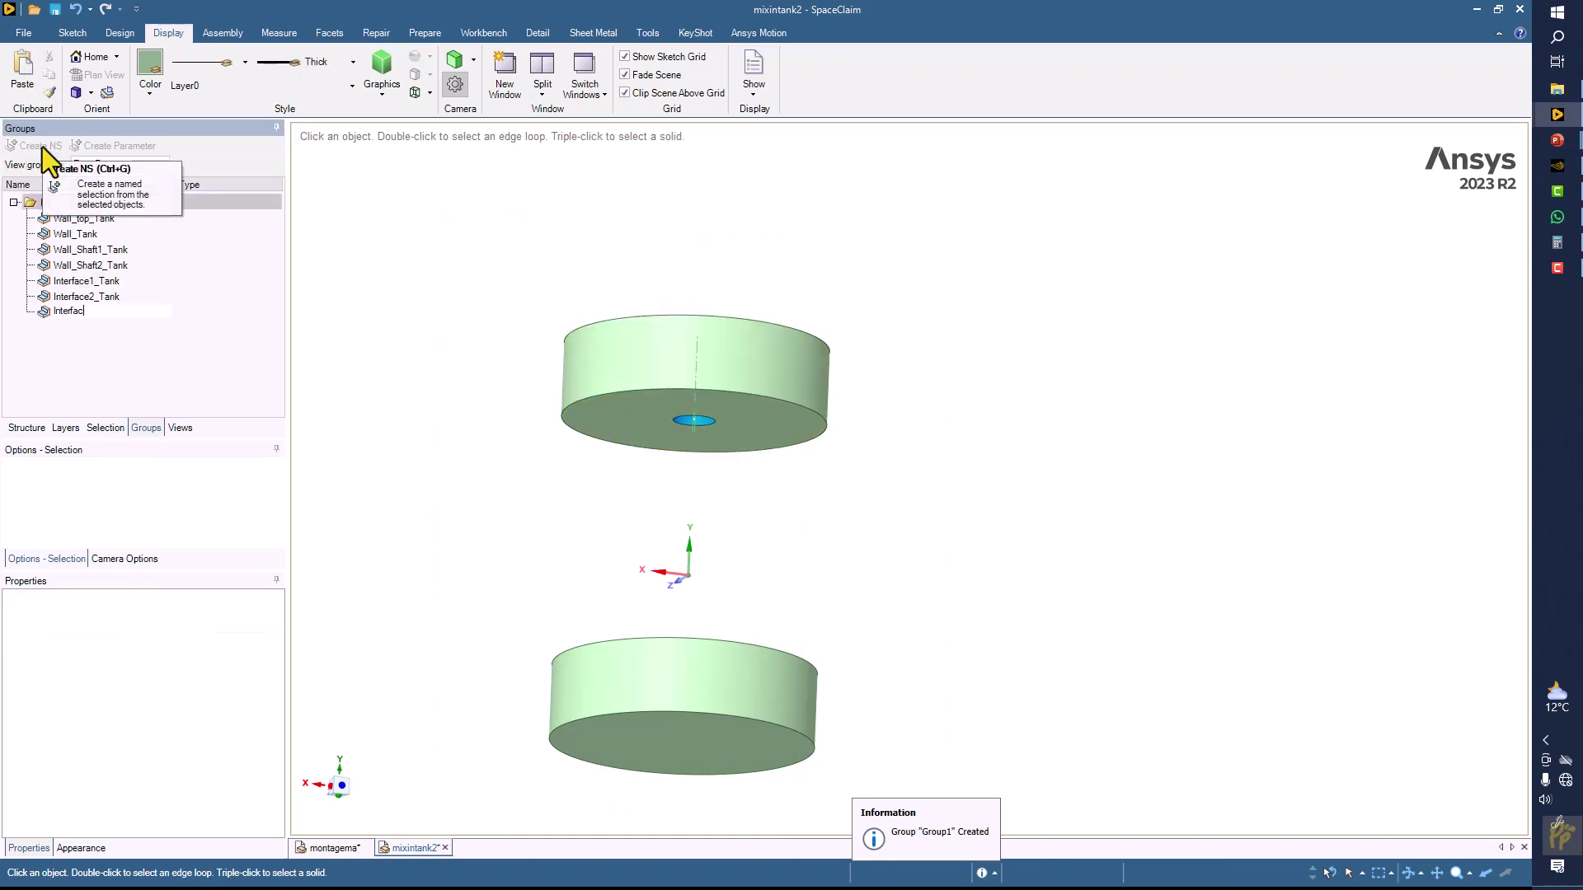
pyautogui.write('e_Rotor1')
pyautogui.press('Return')
# - Select the lower cylinder's top, side and bottom faces and name them Interface_Rotor2
pyautogui.moveTo(848, 515); pyautogui.dragTo(689, 541, button='middle')
pyautogui.click(679, 534)
pyautogui.keyDown('ctrl'); pyautogui.click(649, 582); pyautogui.keyUp('ctrl')
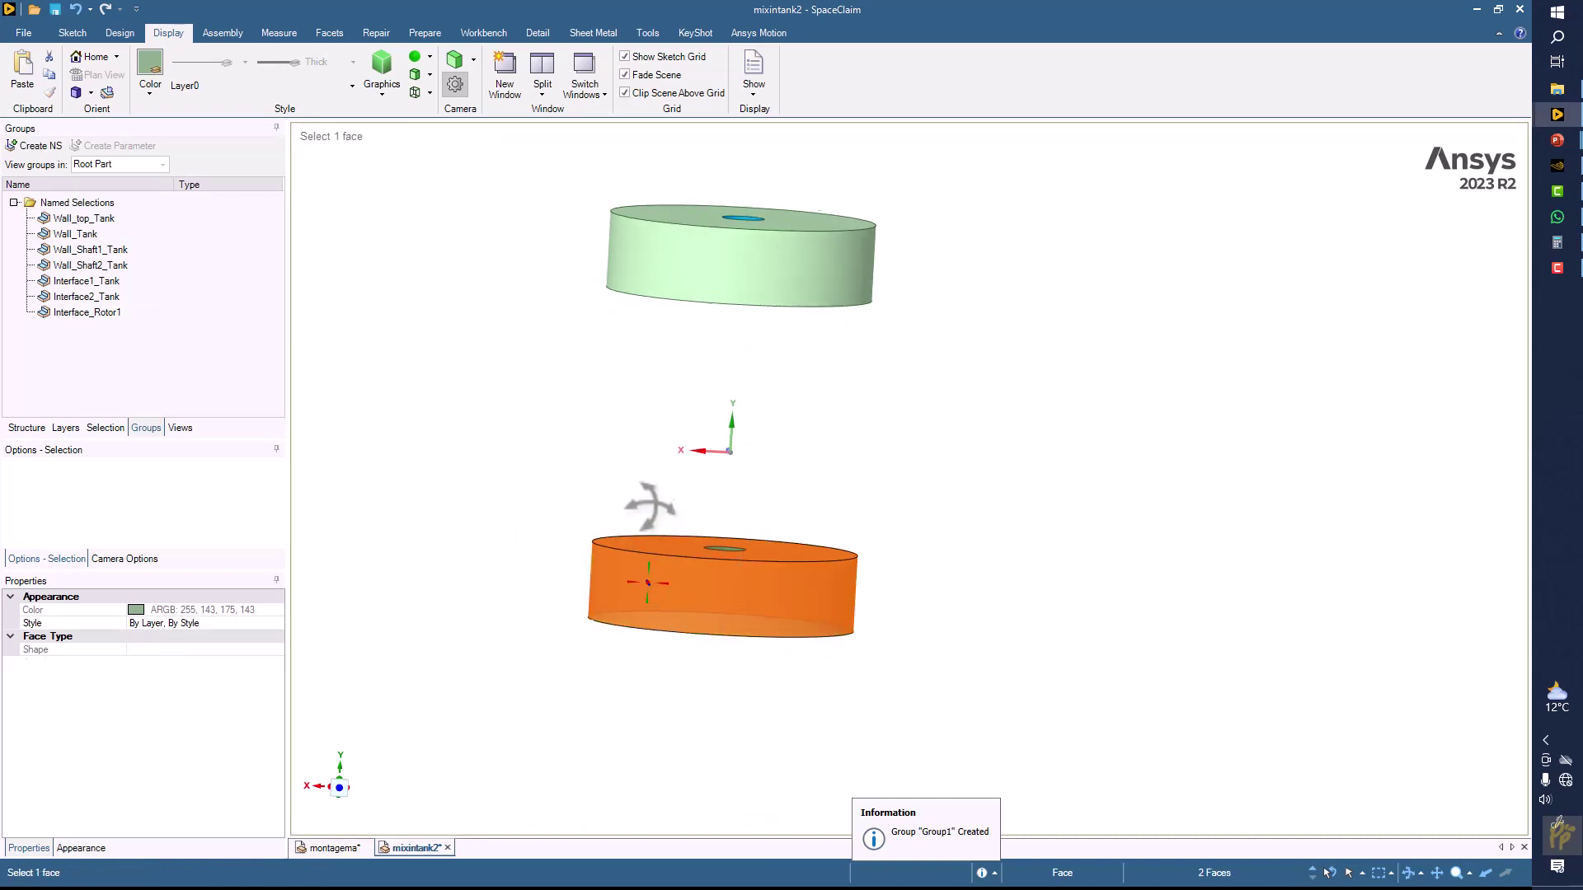
pyautogui.moveTo(636, 602); pyautogui.dragTo(636, 552, button='middle')
pyautogui.keyDown('ctrl'); pyautogui.click(655, 666); pyautogui.keyUp('ctrl')
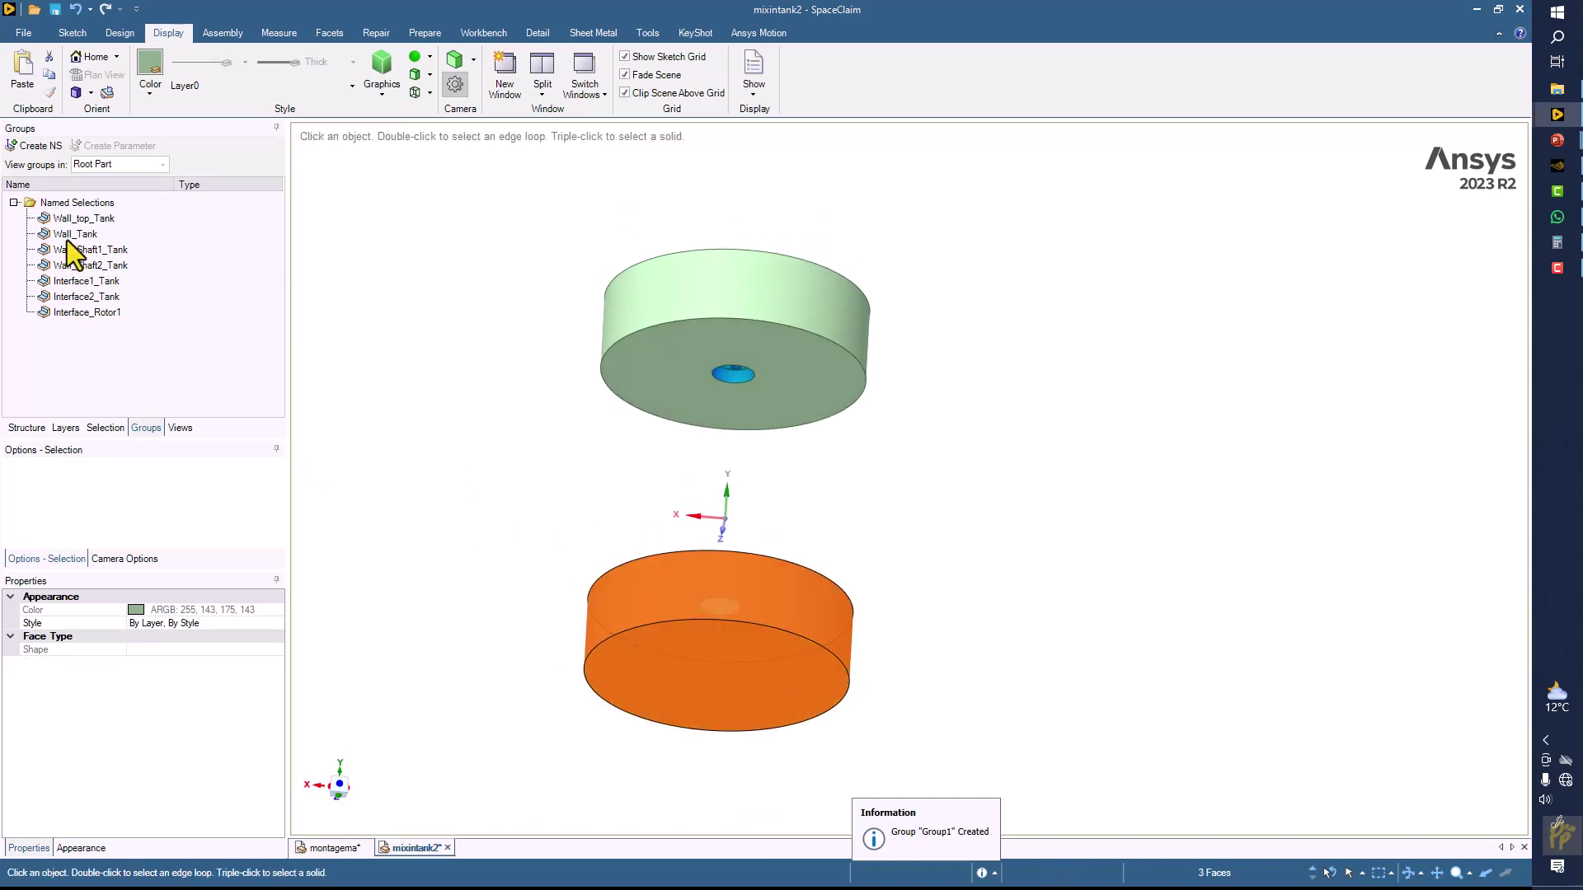
pyautogui.click(43, 152)
pyautogui.press('BackSpace')
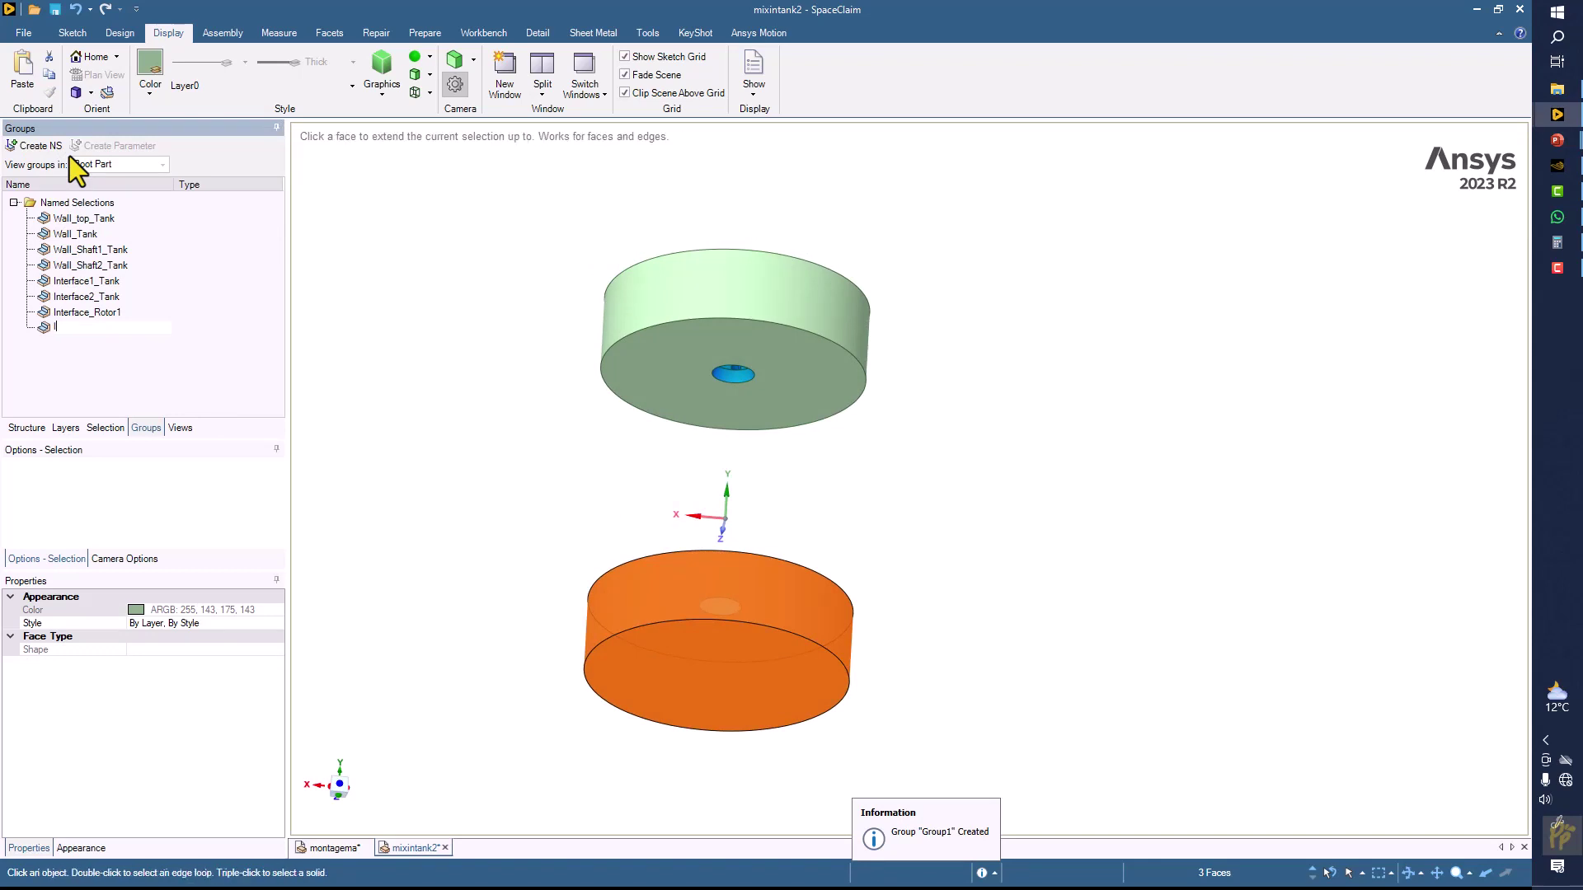
pyautogui.write('Interface_R')
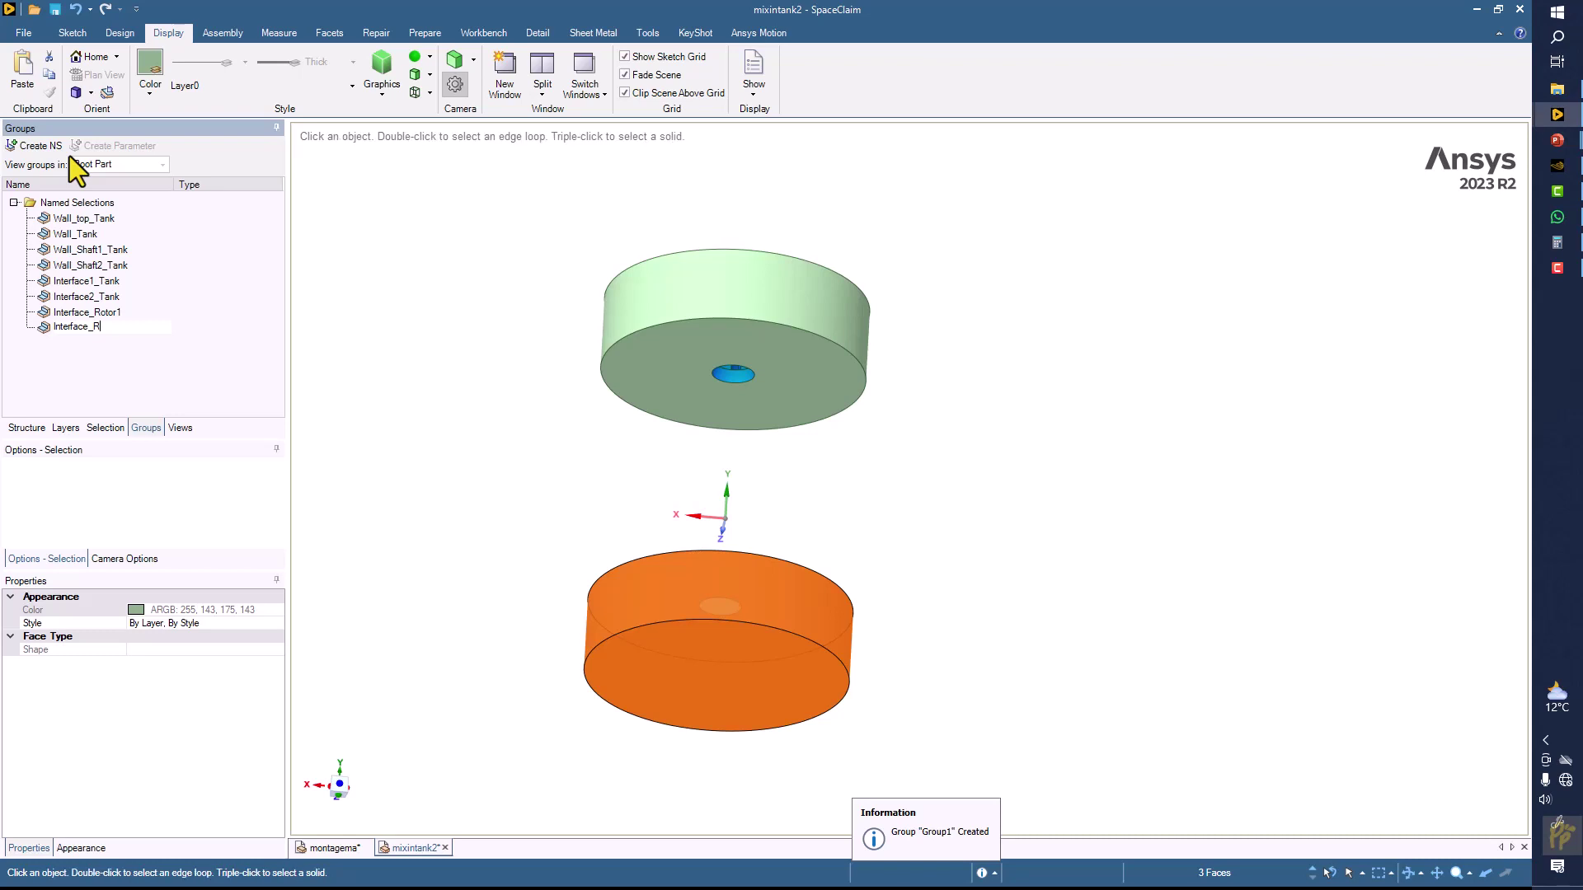
pyautogui.write('otor2')
pyautogui.press('Return')
pyautogui.moveTo(495, 388); pyautogui.dragTo(487, 470, button='middle')
# - Hide the Interface_Rotor1 and Interface_Rotor2 groups to reveal the impellers
pyautogui.click(488, 470)
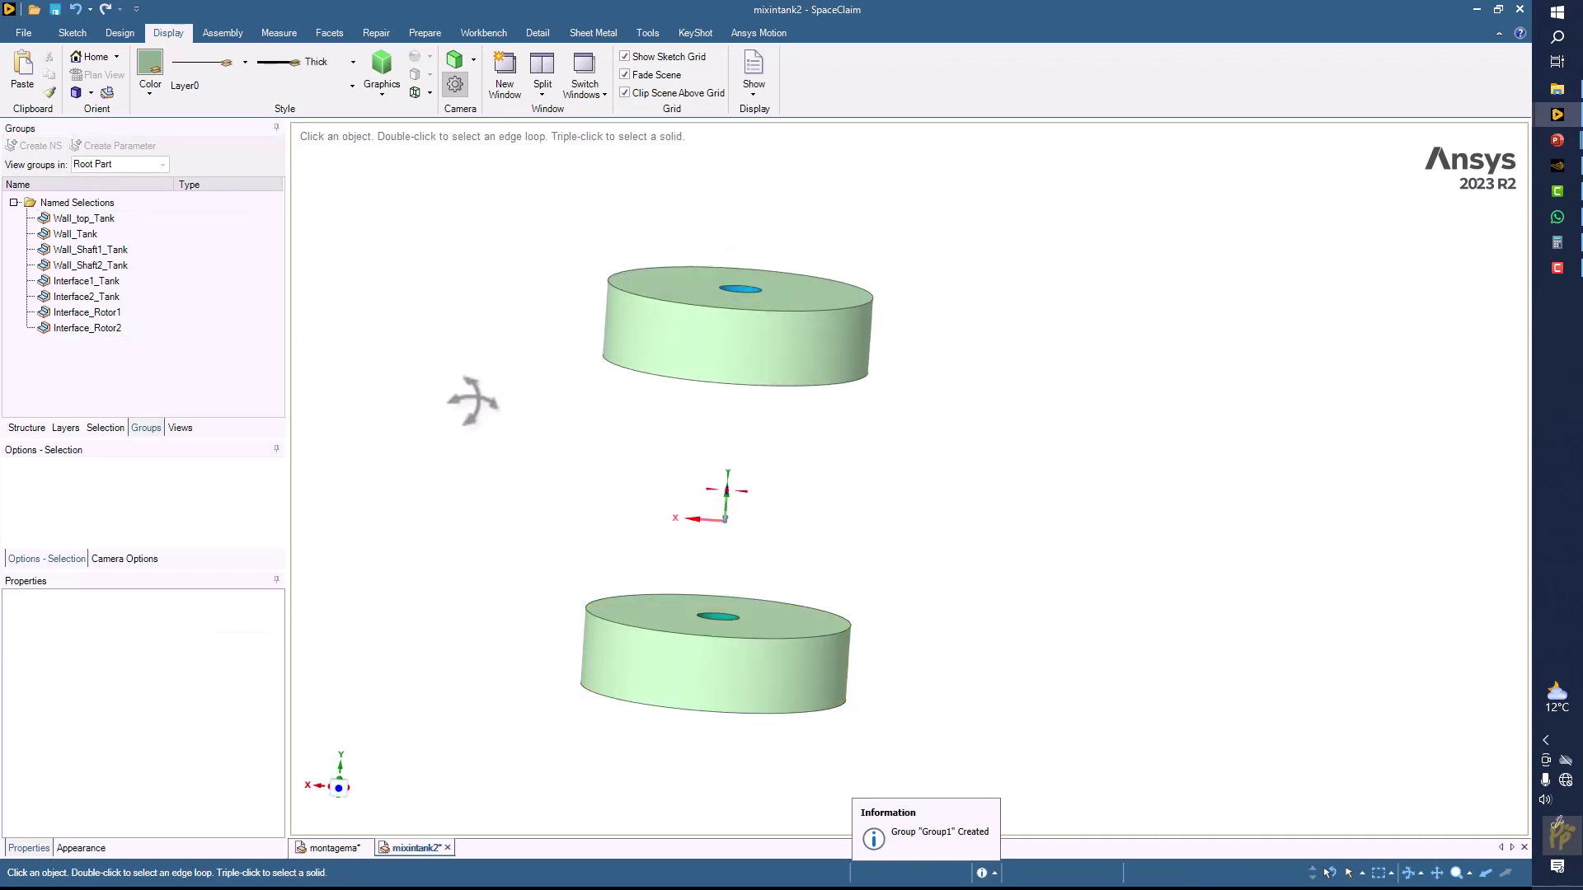
pyautogui.moveTo(470, 389); pyautogui.dragTo(432, 388, button='middle')
pyautogui.click(89, 314)
pyautogui.keyDown('ctrl'); pyautogui.click(82, 333); pyautogui.keyUp('ctrl')
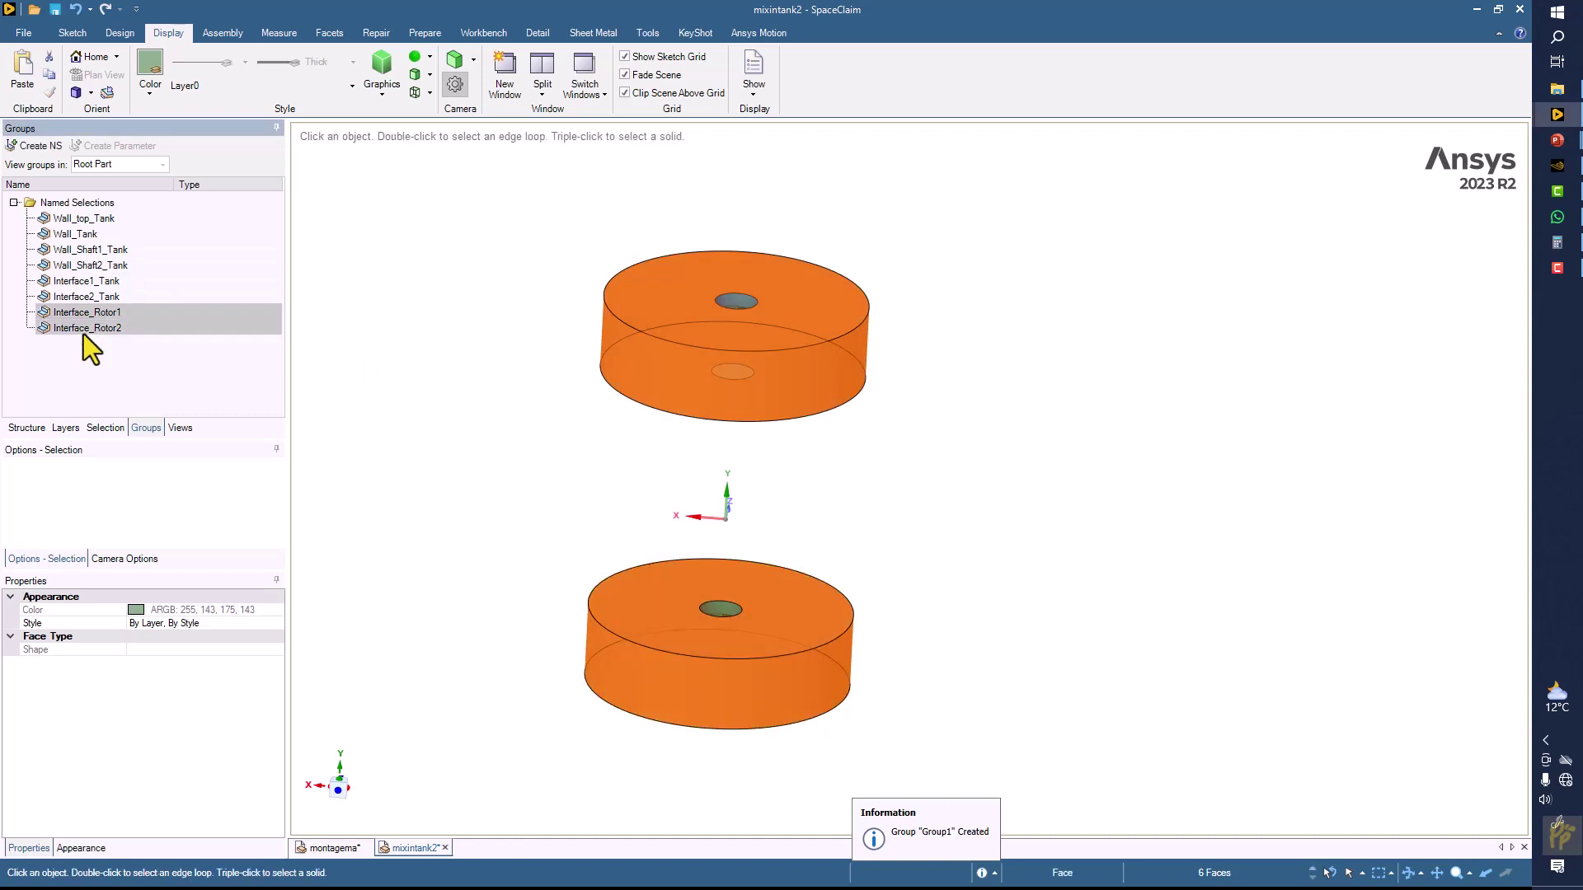
pyautogui.rightClick(83, 334)
pyautogui.click(130, 458)
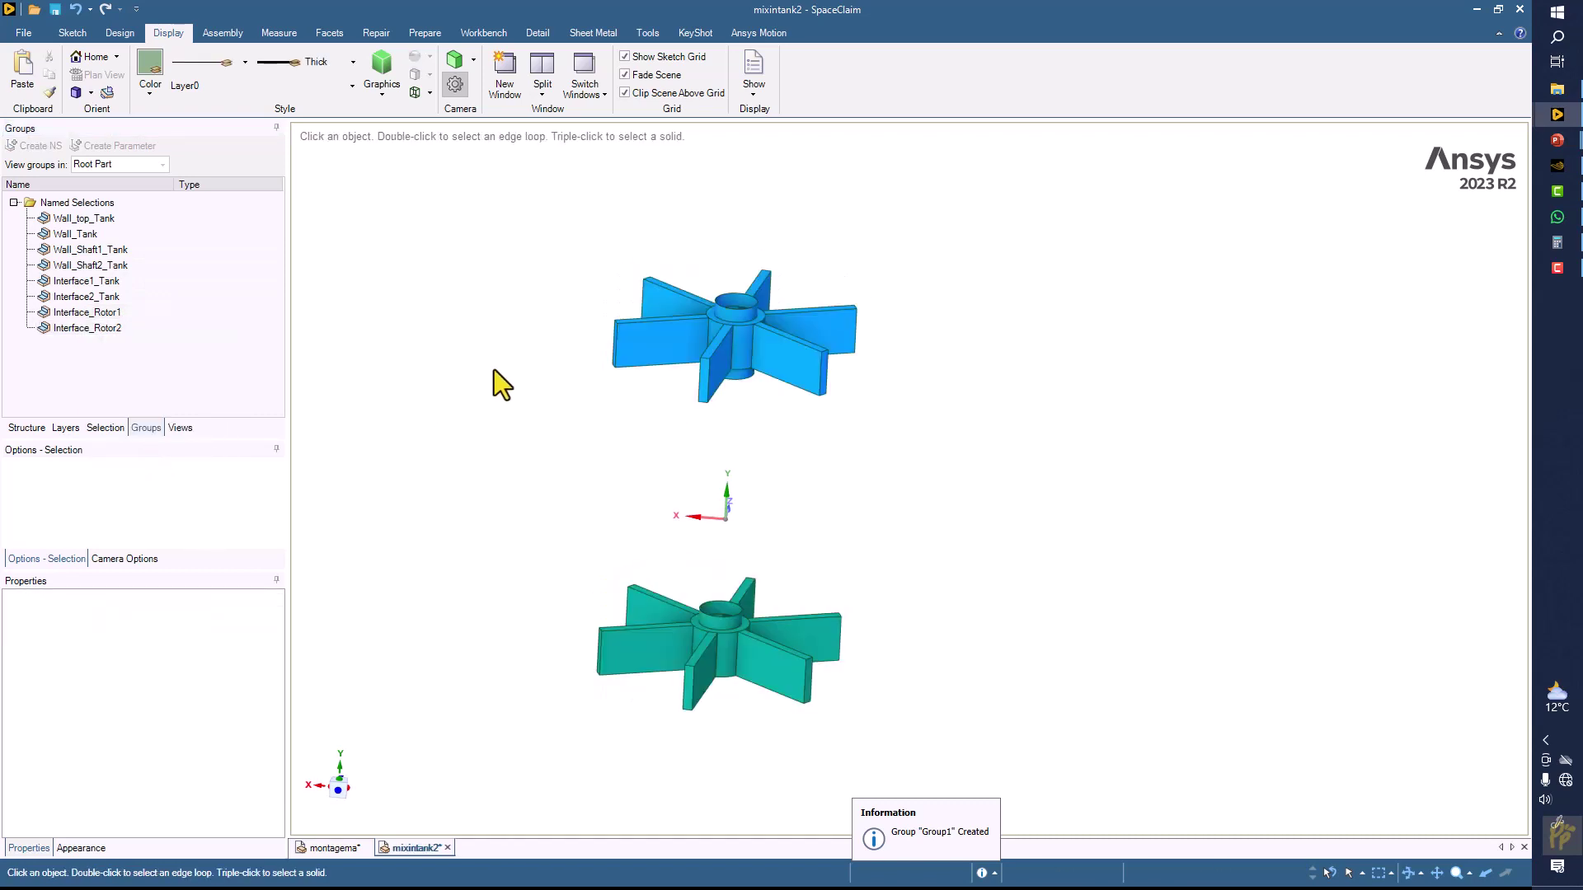
# - Box-select all 40 faces of the upper blue impeller and name the selection Wall_Rotor1
pyautogui.scroll(3, 532, 334)
pyautogui.keyDown('shift'); pyautogui.moveTo(532, 333); pyautogui.dragTo(538, 265, button='middle'); pyautogui.keyUp('shift')
pyautogui.moveTo(546, 260); pyautogui.dragTo(1225, 590)
pyautogui.moveTo(429, 497)
pyautogui.mouseDown(button='middle')
pyautogui.moveTo(424, 523)
pyautogui.moveTo(447, 510)
pyautogui.mouseUp(button='middle')
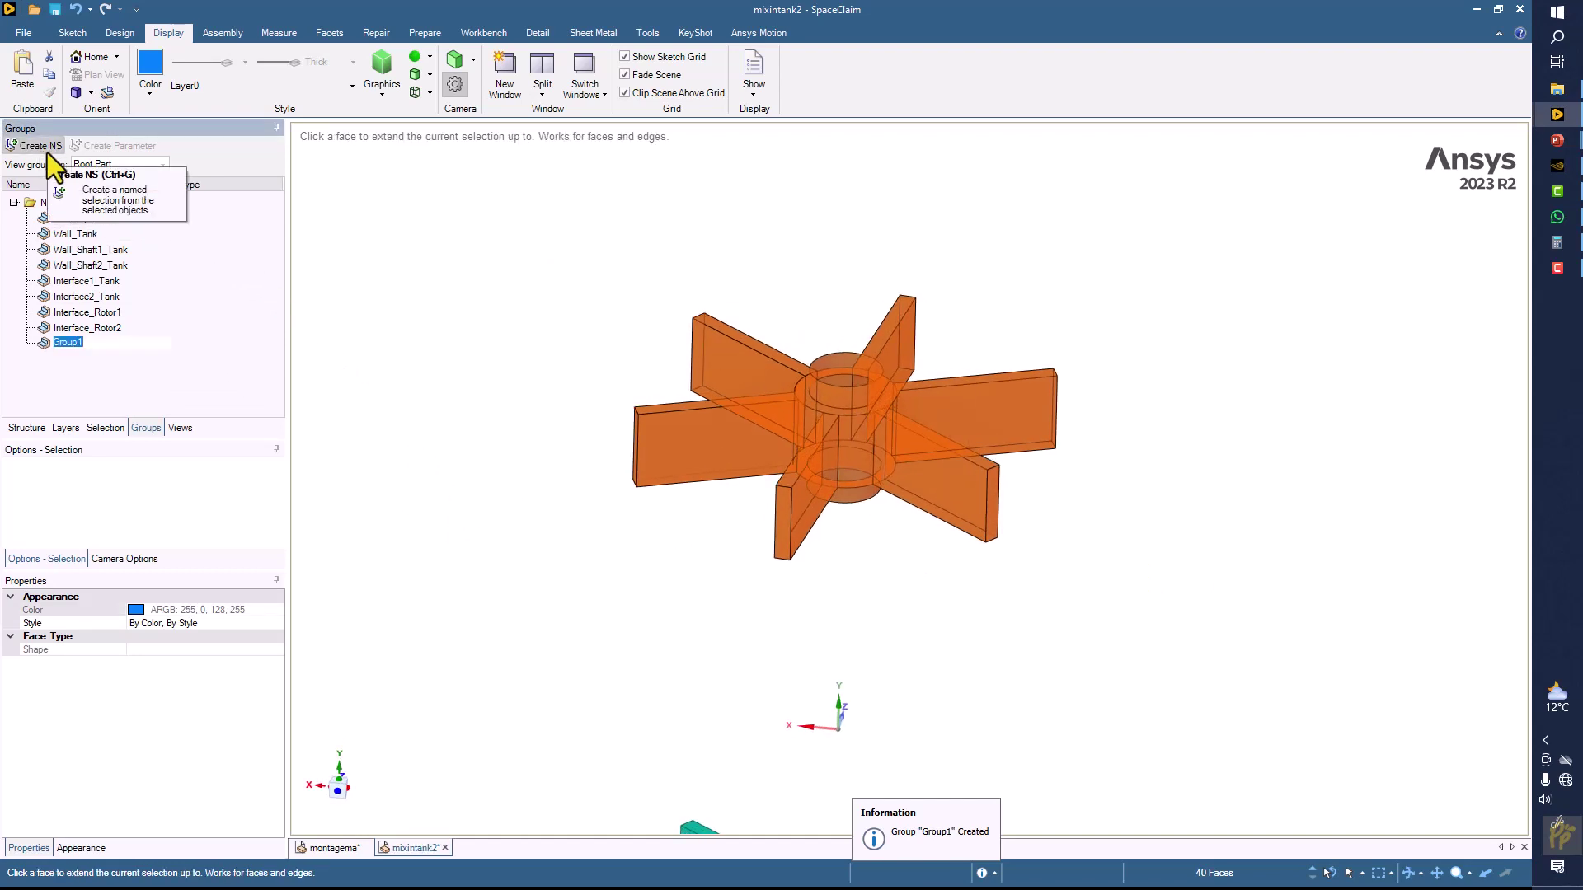
pyautogui.write('Impeller')
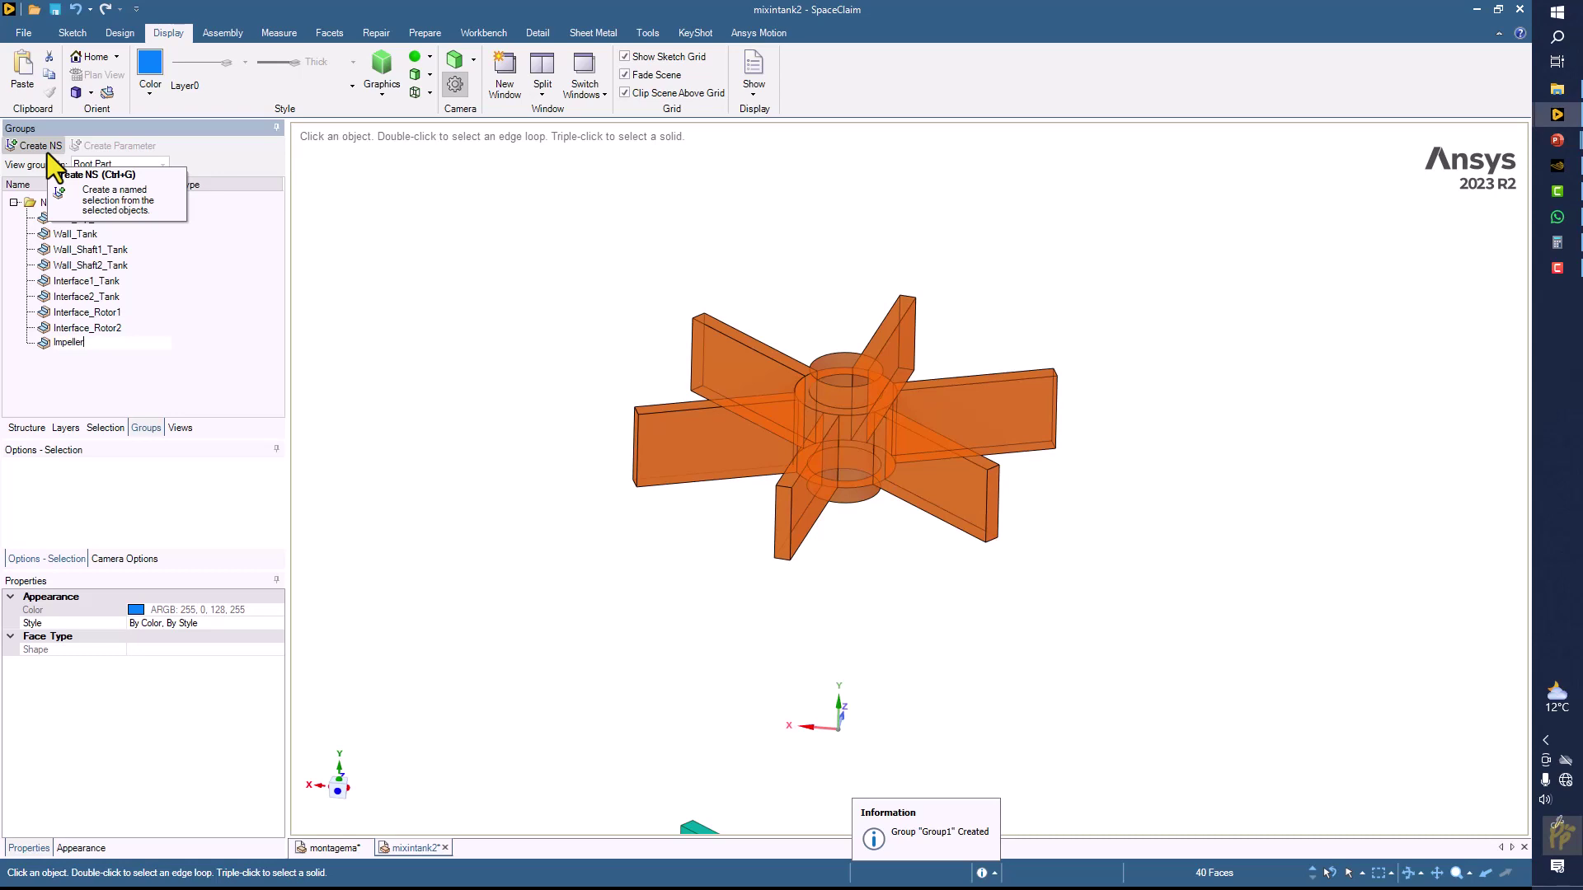
pyautogui.press('BackSpace')
pyautogui.press('BackSpace')
pyautogui.press('BackSpace')
pyautogui.press('BackSpace')
pyautogui.press('BackSpace')
pyautogui.press('BackSpace')
pyautogui.press('BackSpace')
pyautogui.write('Rotor')
pyautogui.write('Wall')
pyautogui.write('_')
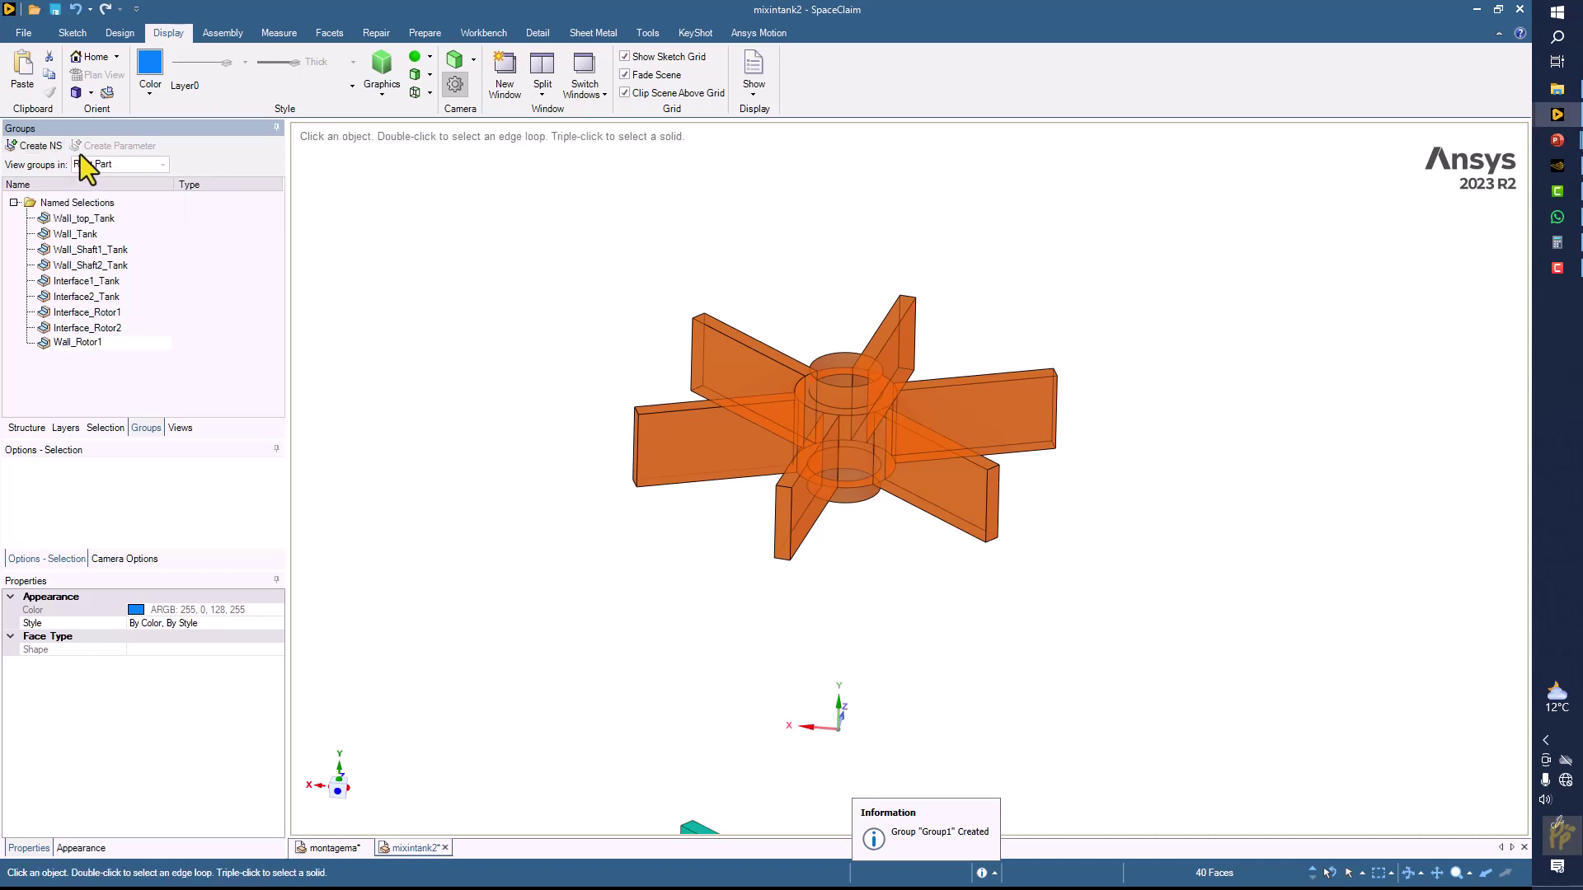
# - Copy the Wall_Rotor1 name and commit it
pyautogui.moveTo(110, 341); pyautogui.dragTo(51, 342)
pyautogui.rightClick(76, 342)
pyautogui.click(80, 396)
pyautogui.click(534, 469)
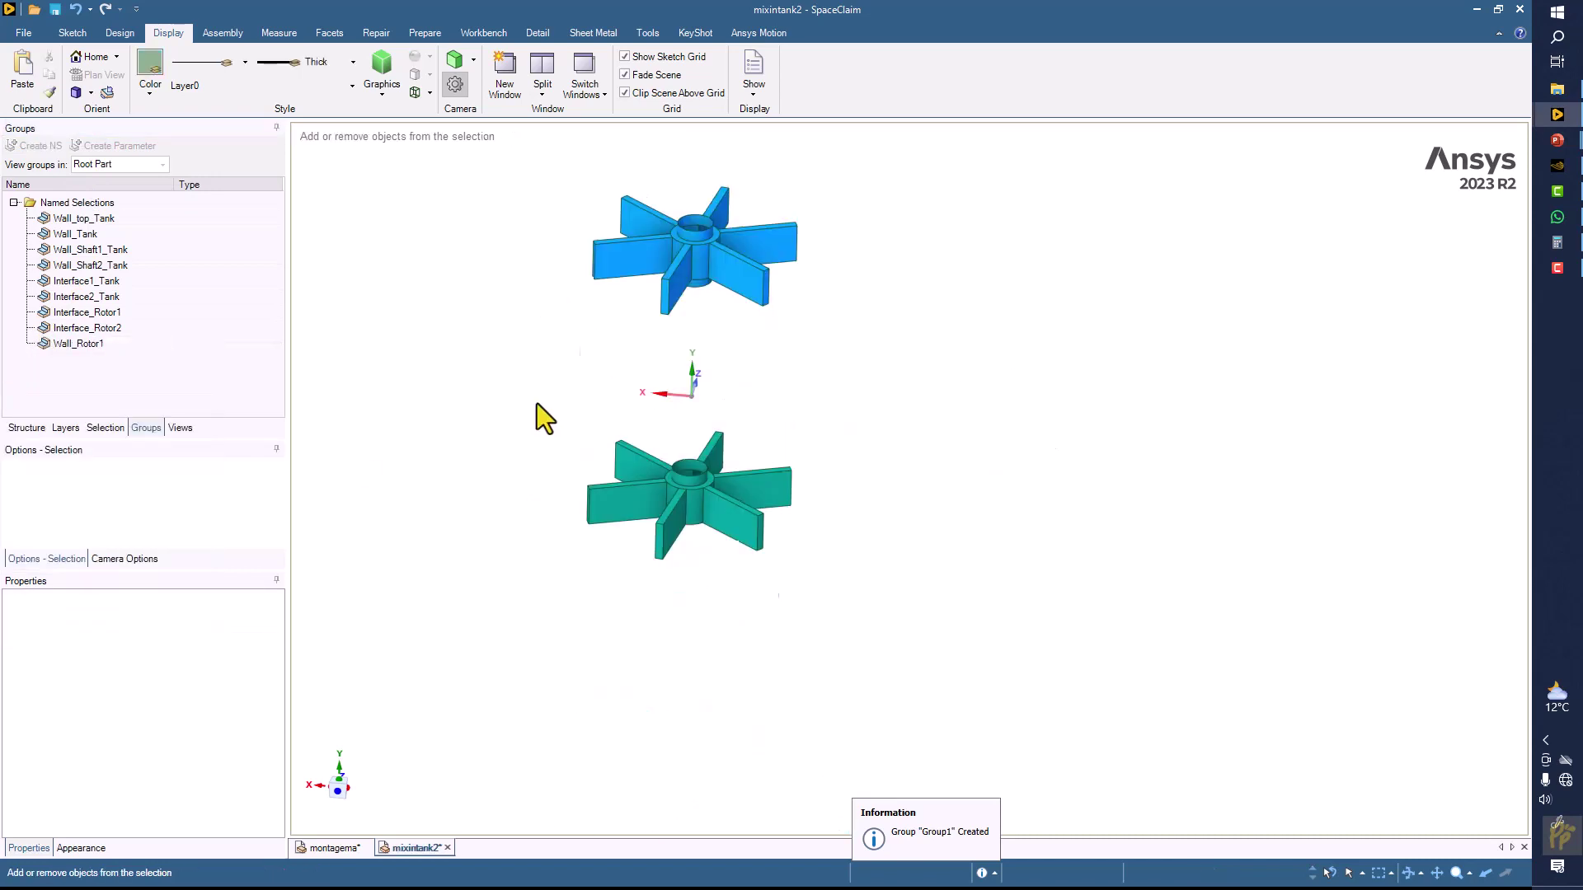
# - Box-select the lower impeller's 39 faces and save them as Wall_Rotor2
pyautogui.moveTo(509, 384); pyautogui.dragTo(948, 604)
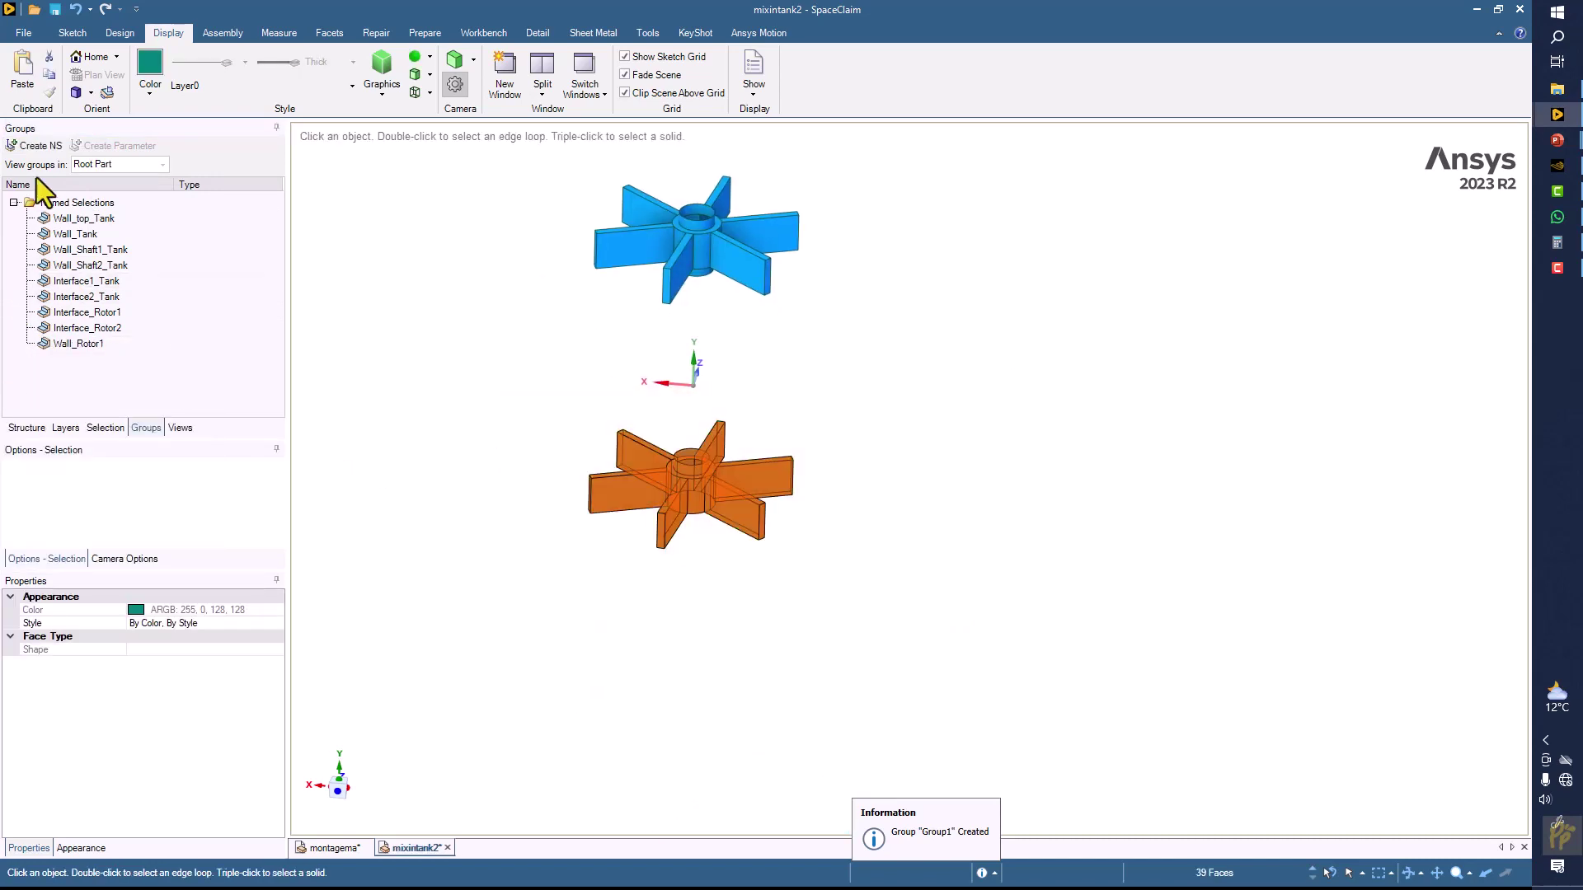
pyautogui.click(41, 146)
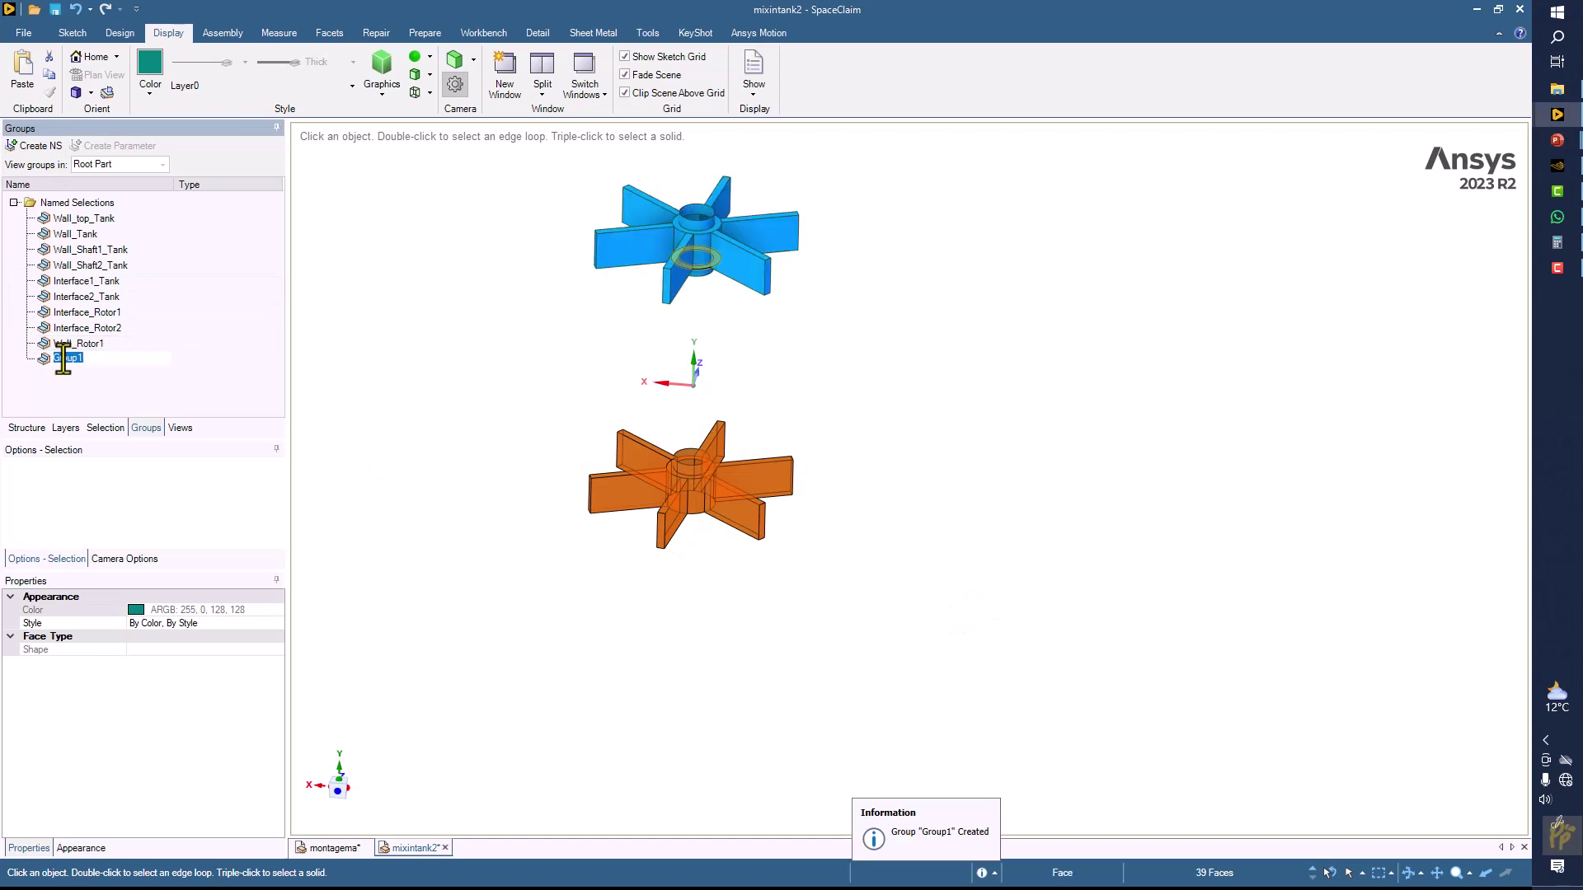
pyautogui.rightClick(71, 359)
pyautogui.click(56, 429)
pyautogui.press('Return')
pyautogui.click(528, 462)
pyautogui.scroll(-2, 556, 514)
# - Show all hidden bodies of the mixing tank from the Structure tree
pyautogui.click(33, 429)
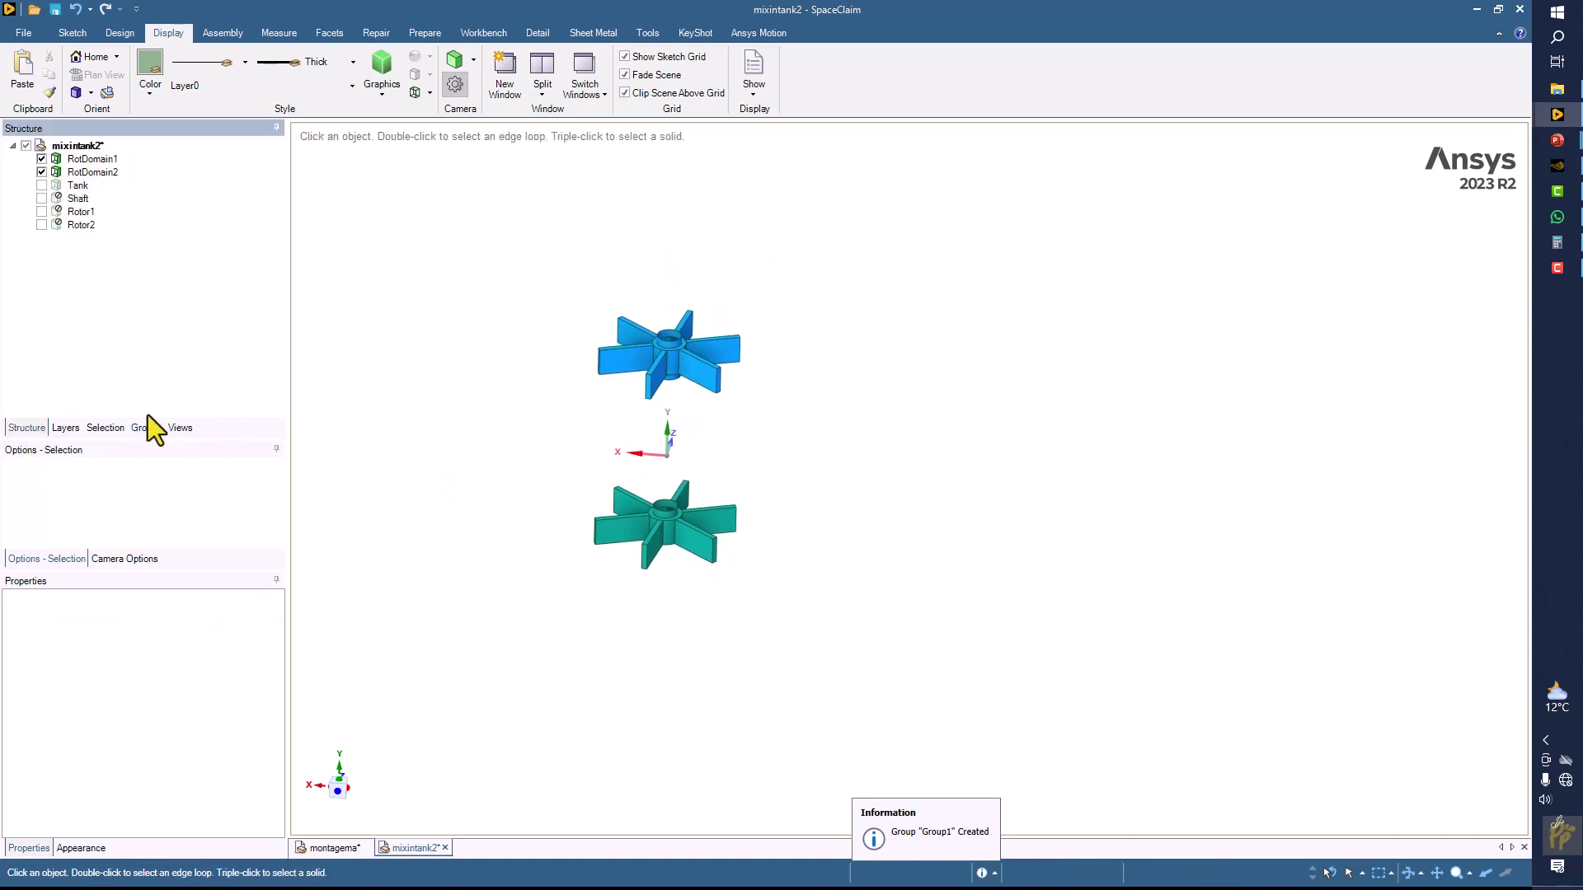
pyautogui.keyDown('shift'); pyautogui.moveTo(541, 357); pyautogui.dragTo(505, 335, button='middle'); pyautogui.keyUp('shift')
pyautogui.rightClick(487, 289)
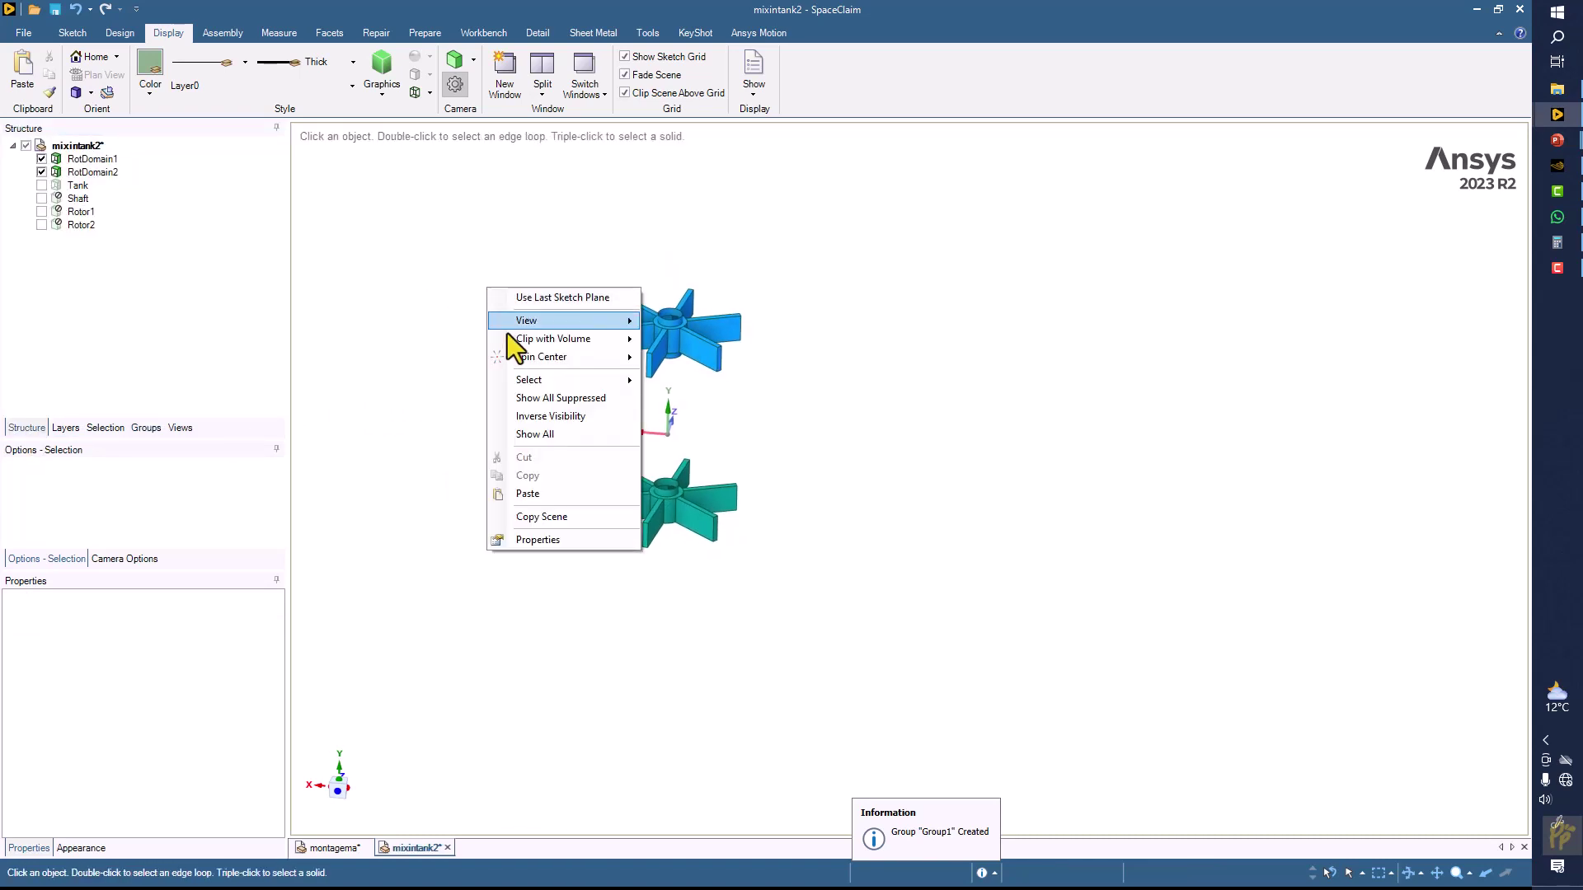
pyautogui.click(541, 433)
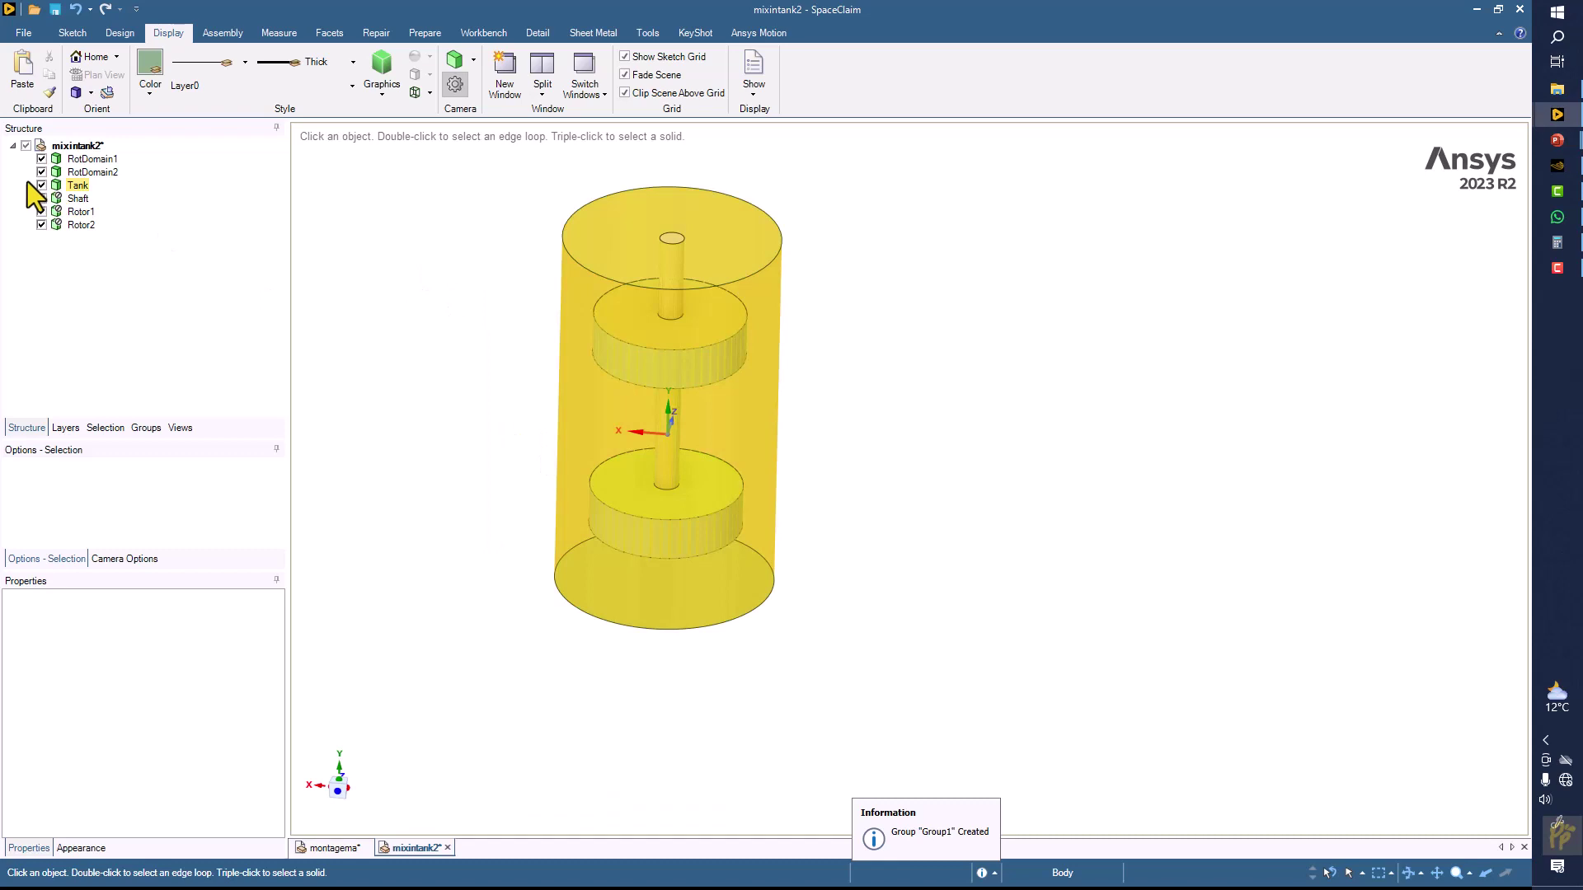
# - Hide the Shaft, Rotor1 and Rotor2 bodies and view the tank side-on
pyautogui.click(41, 198)
pyautogui.click(41, 211)
pyautogui.click(41, 223)
pyautogui.moveTo(404, 325); pyautogui.dragTo(491, 343, button='middle')
# - In Groups, select the Interface2_Tank, Interface_Rotor1 and Interface_Rotor2 named selections
pyautogui.click(145, 428)
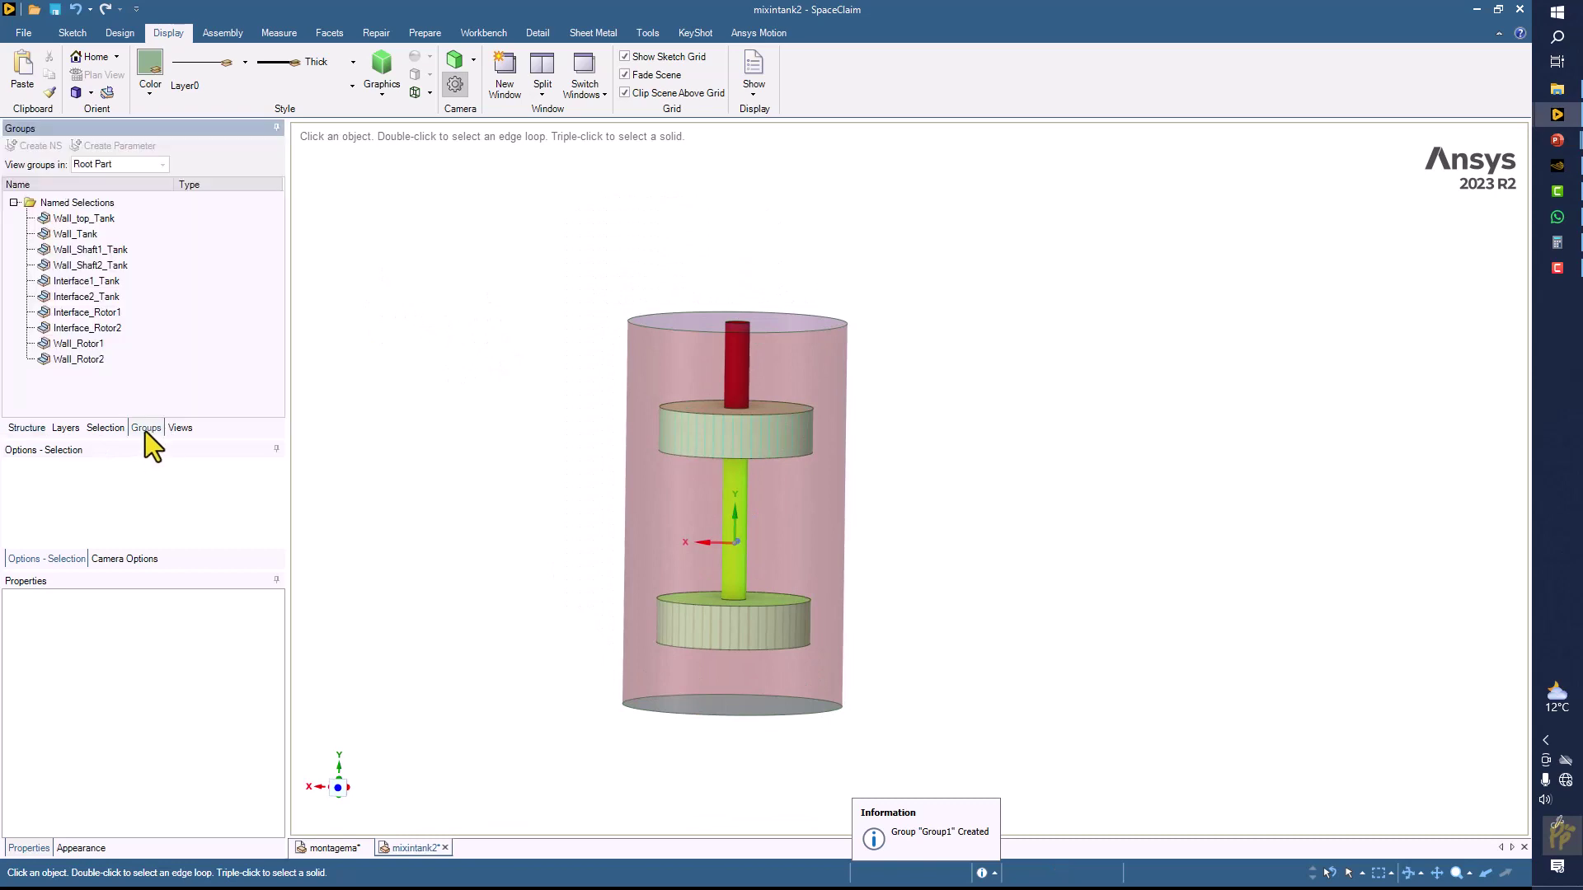
pyautogui.click(107, 299)
pyautogui.click(99, 313)
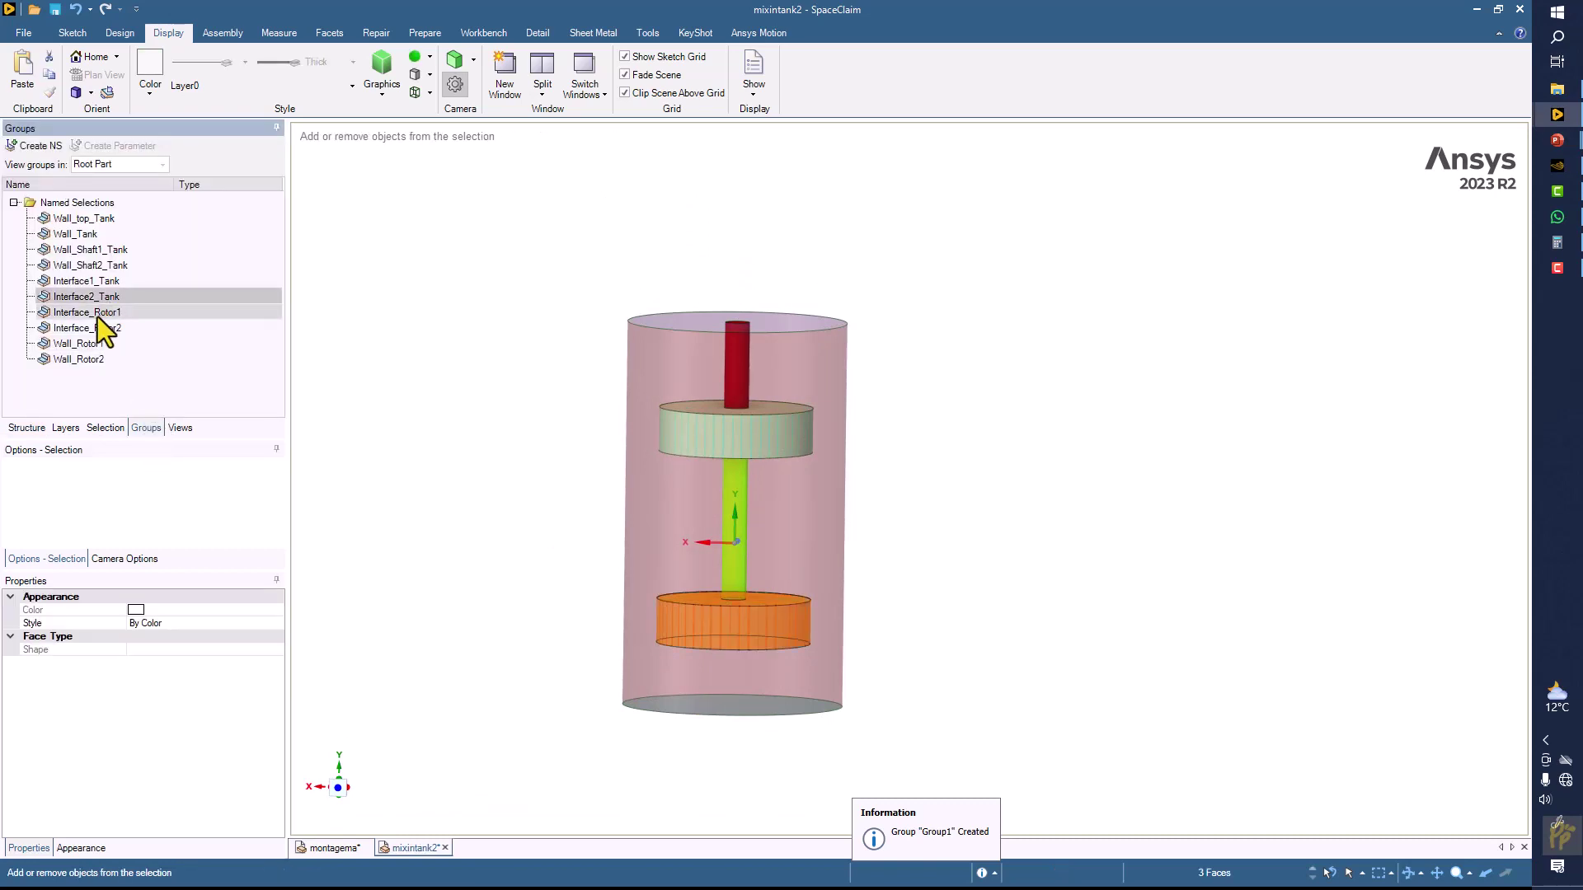
pyautogui.keyDown('ctrl'); pyautogui.click(109, 328); pyautogui.keyUp('ctrl')
pyautogui.rightClick(107, 330)
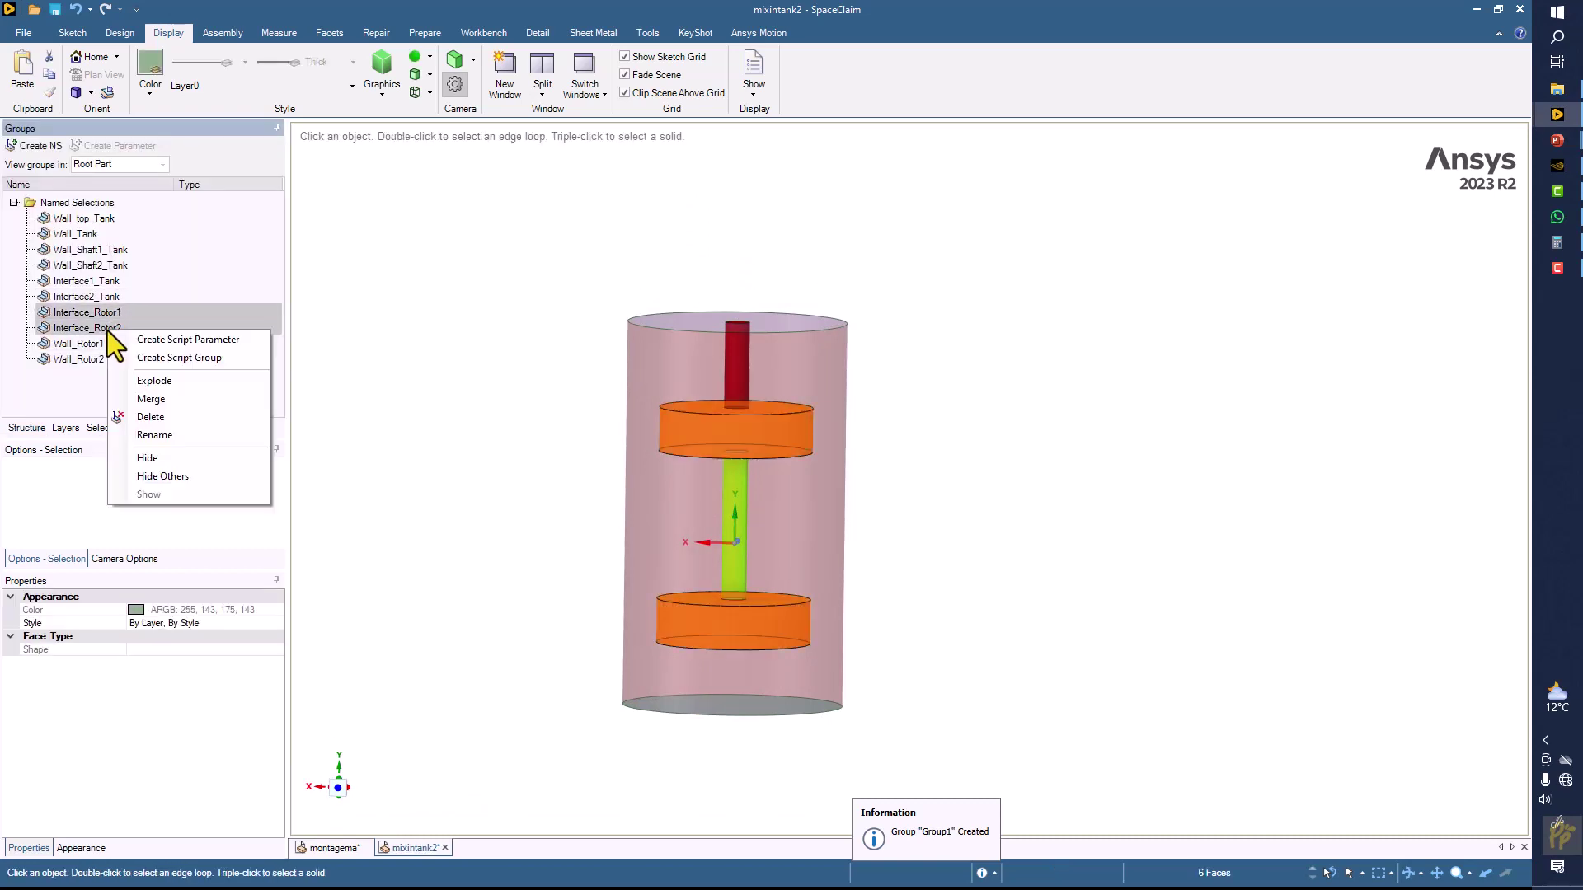
pyautogui.click(383, 441)
# - Spin and zoom the view to inspect the impeller blades inside the tank
pyautogui.moveTo(495, 417); pyautogui.dragTo(573, 404, button='middle')
pyautogui.scroll(2, 573, 404)
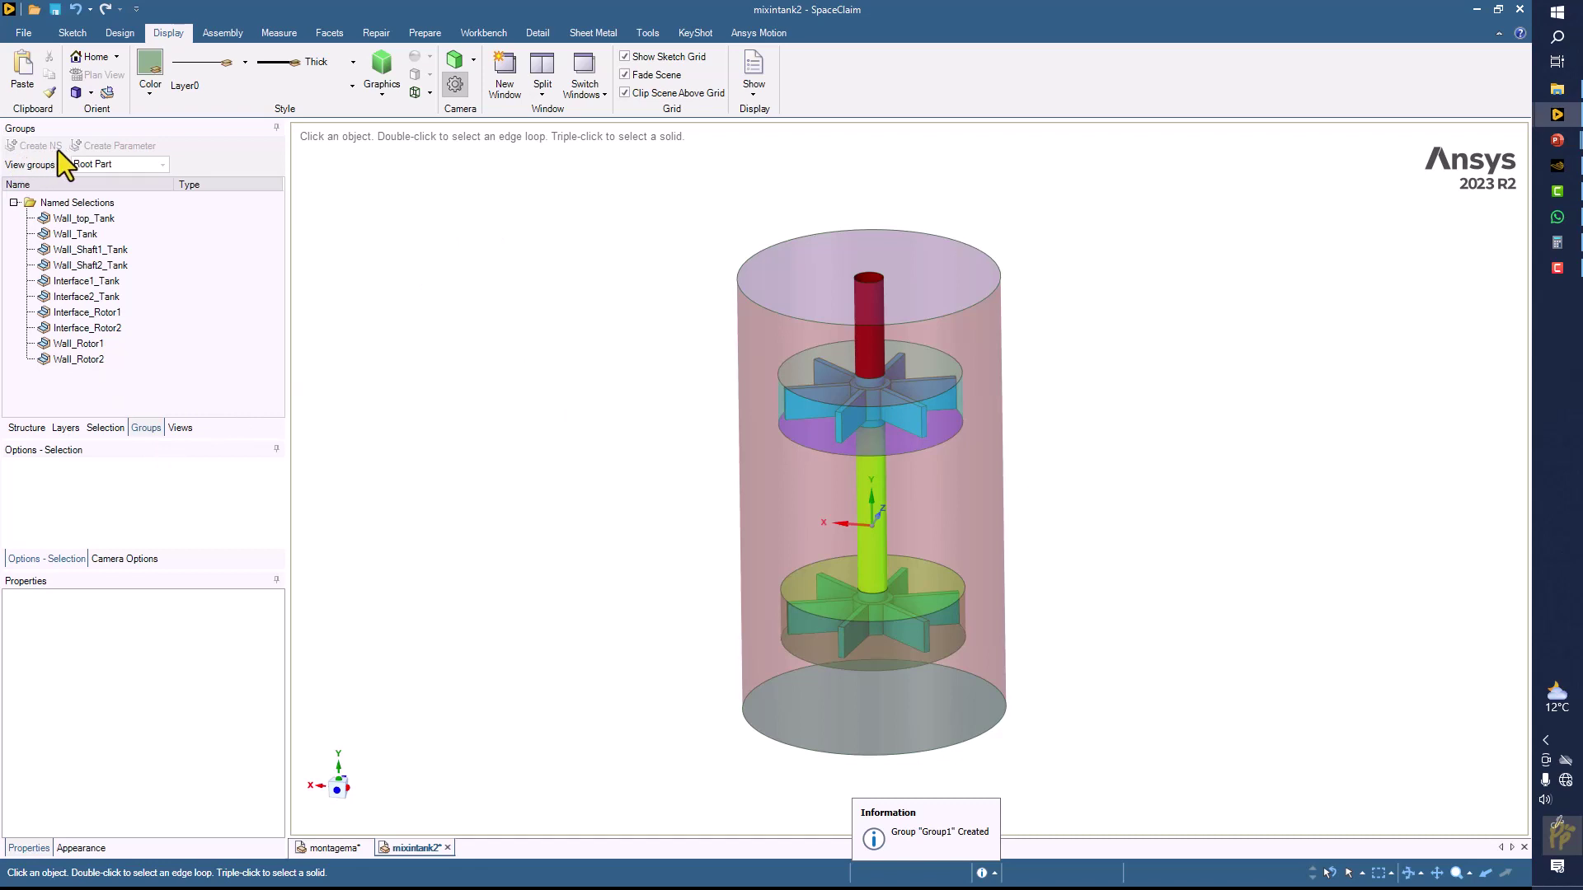
pyautogui.moveTo(540, 373); pyautogui.dragTo(544, 351, button='middle')
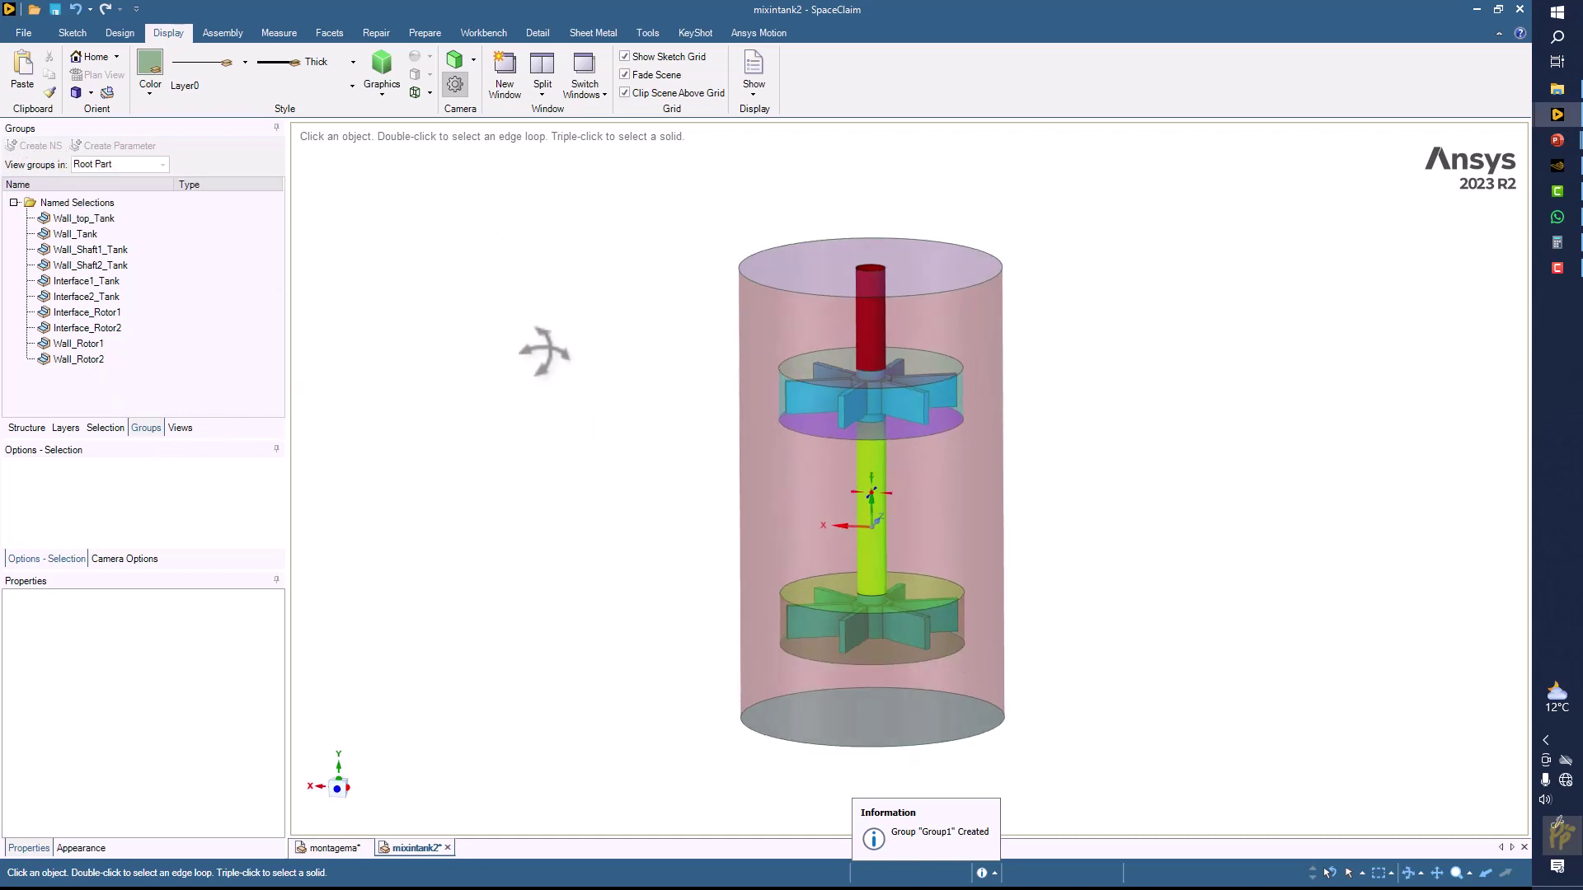